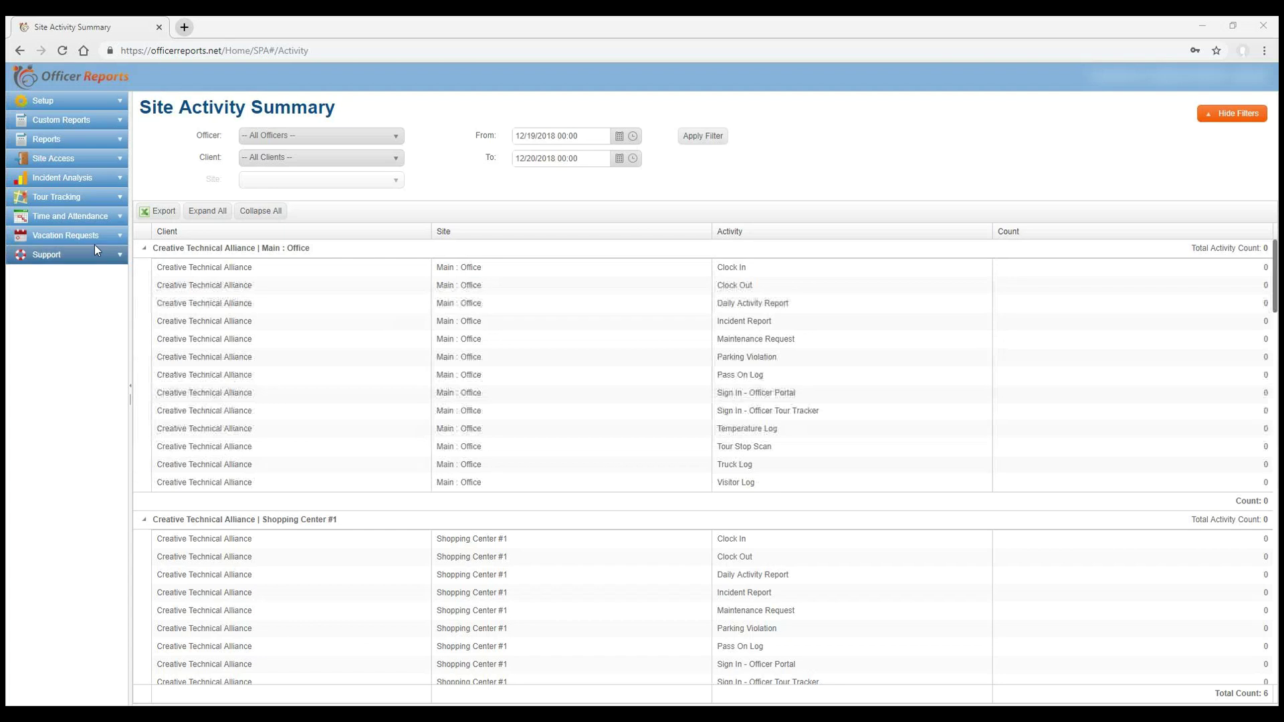
Step: Open the Tour Stops report under Tour Tracking and look over its filter options, leaving them hidden
{"action": "left_click", "coordinate": [91, 200]}
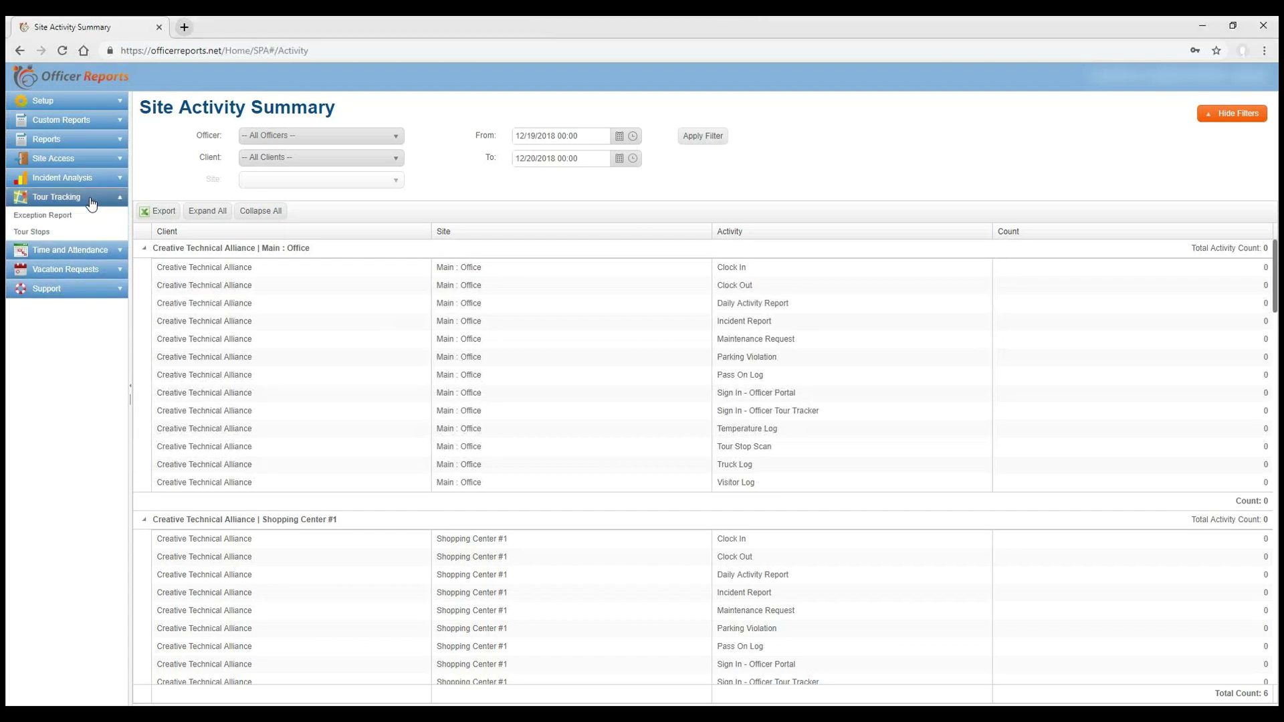
{"action": "left_click", "coordinate": [84, 234]}
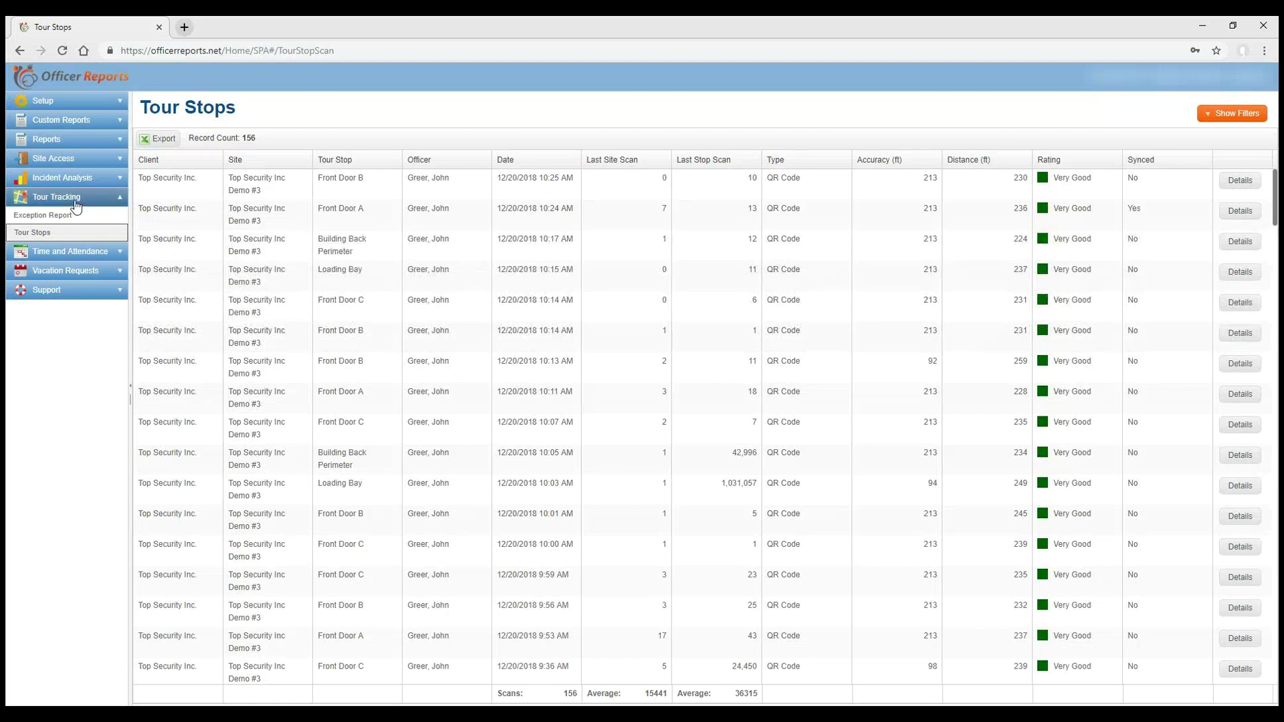
{"action": "left_click", "coordinate": [1239, 115]}
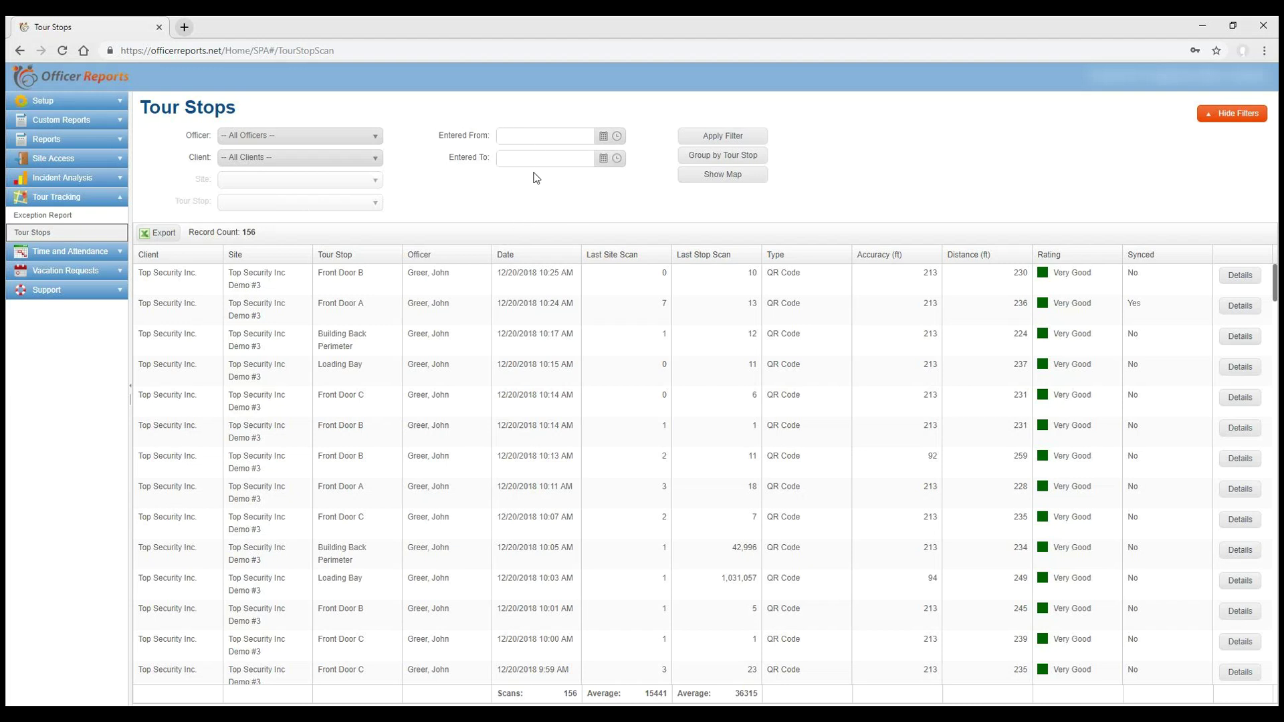
{"action": "left_click", "coordinate": [1228, 120]}
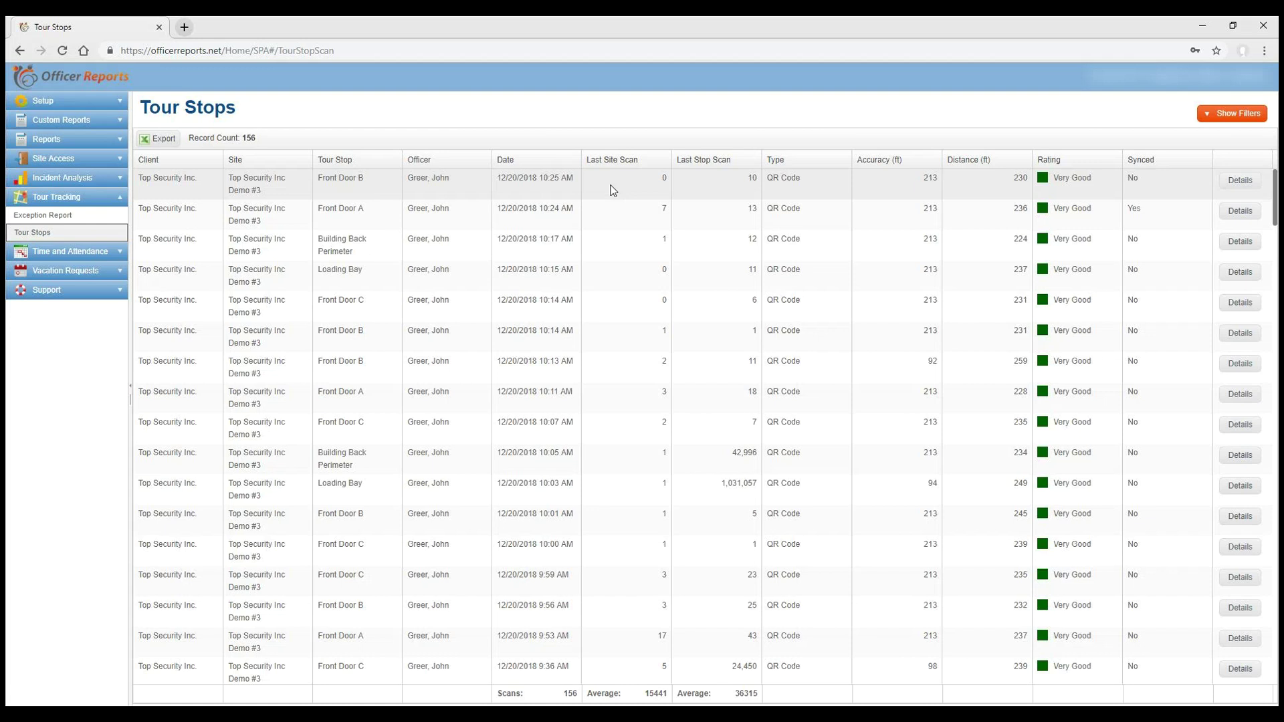
Step: Compare the dates and times of the three most recent scans with their Last Site Scan values
{"action": "left_click_drag", "start_coordinate": [543, 180], "coordinate": [573, 180]}
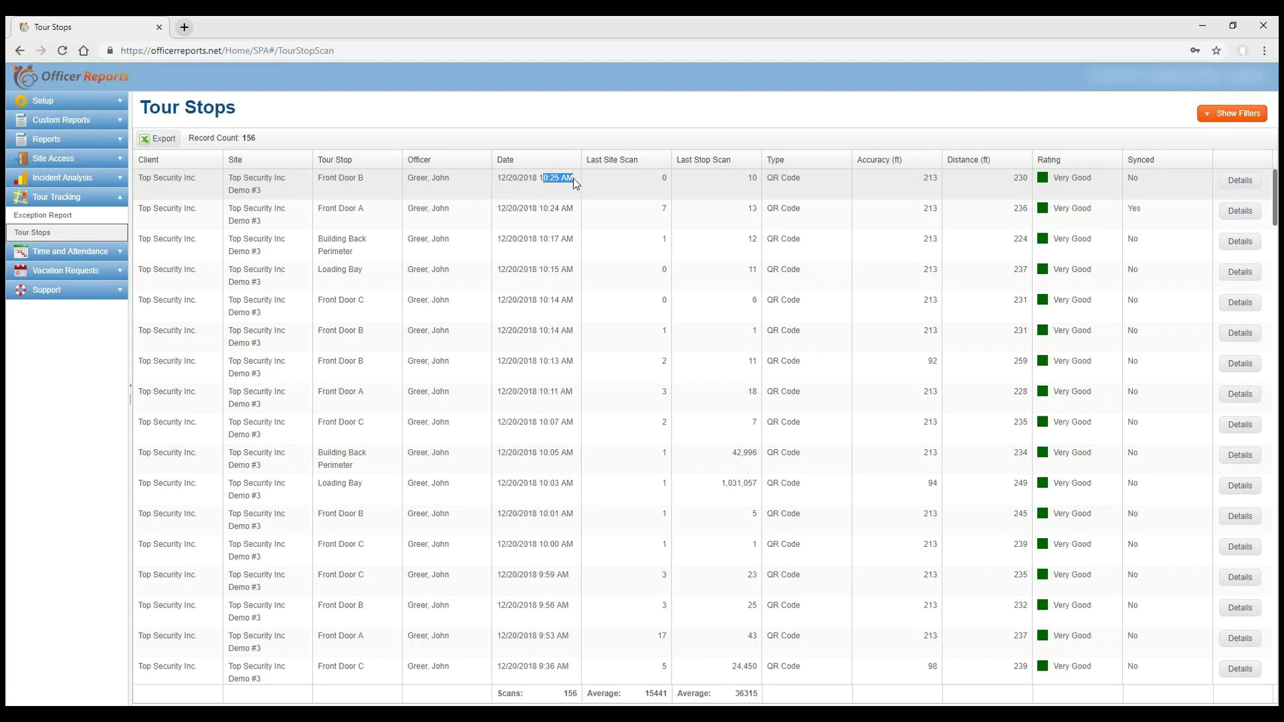
{"action": "left_click", "coordinate": [540, 207]}
{"action": "left_click_drag", "start_coordinate": [539, 208], "coordinate": [568, 207]}
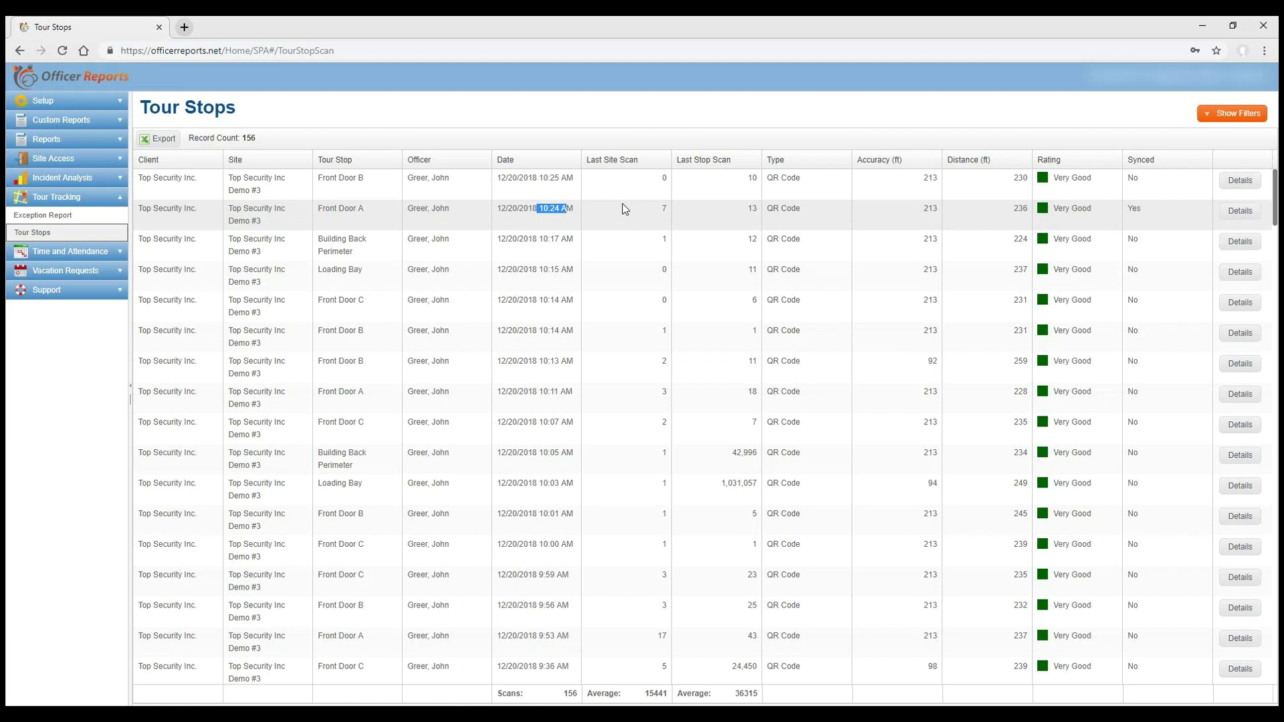
{"action": "left_click", "coordinate": [610, 224]}
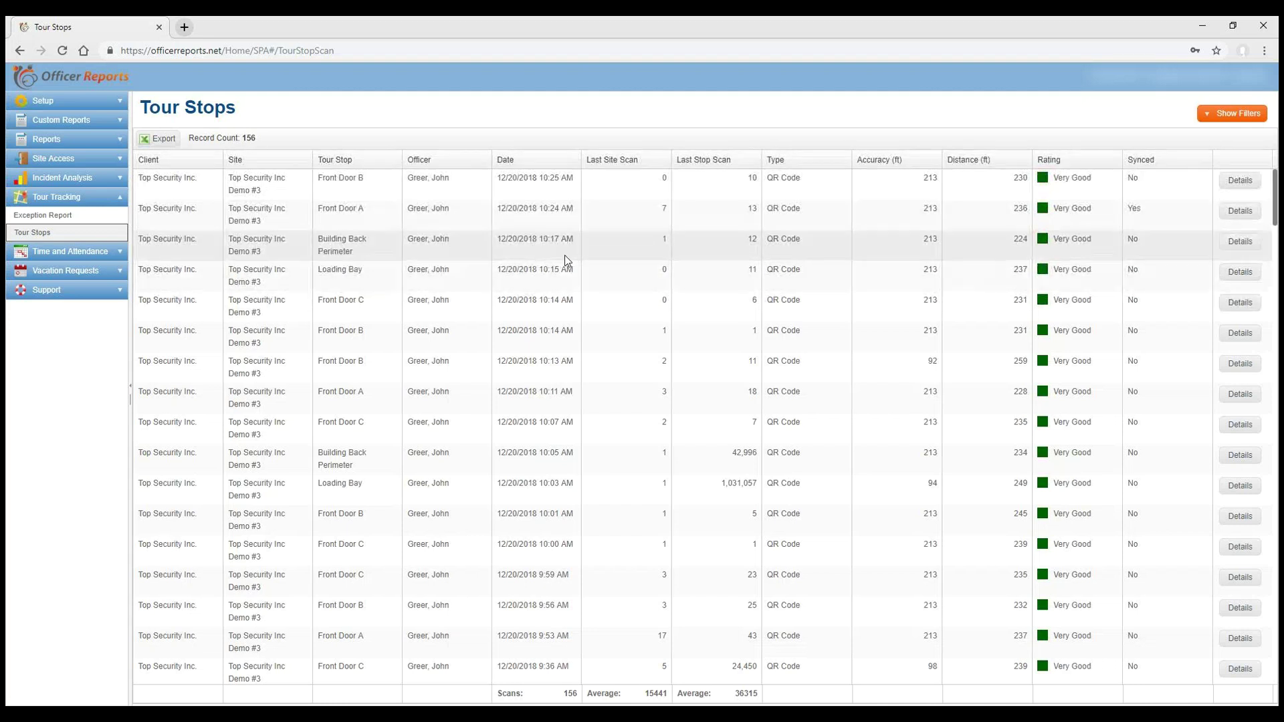
{"action": "left_click_drag", "start_coordinate": [539, 240], "coordinate": [573, 242]}
{"action": "left_click_drag", "start_coordinate": [536, 209], "coordinate": [563, 208]}
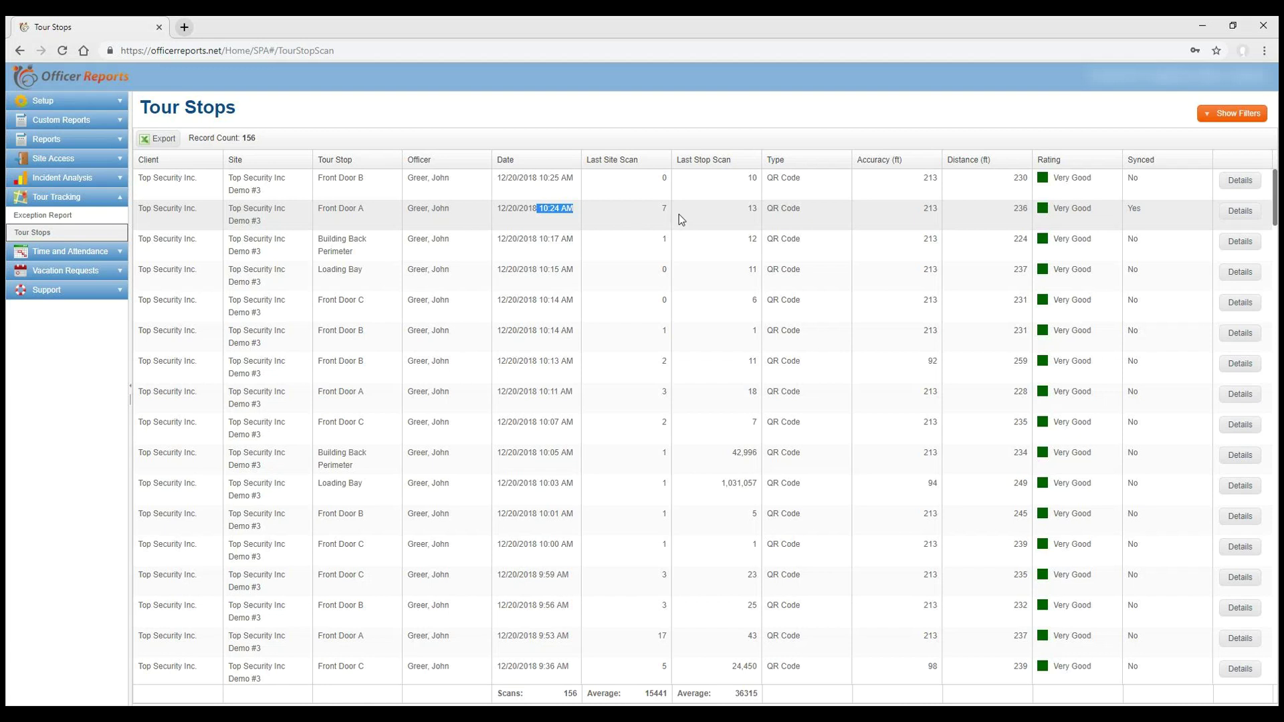
{"action": "left_click", "coordinate": [714, 182]}
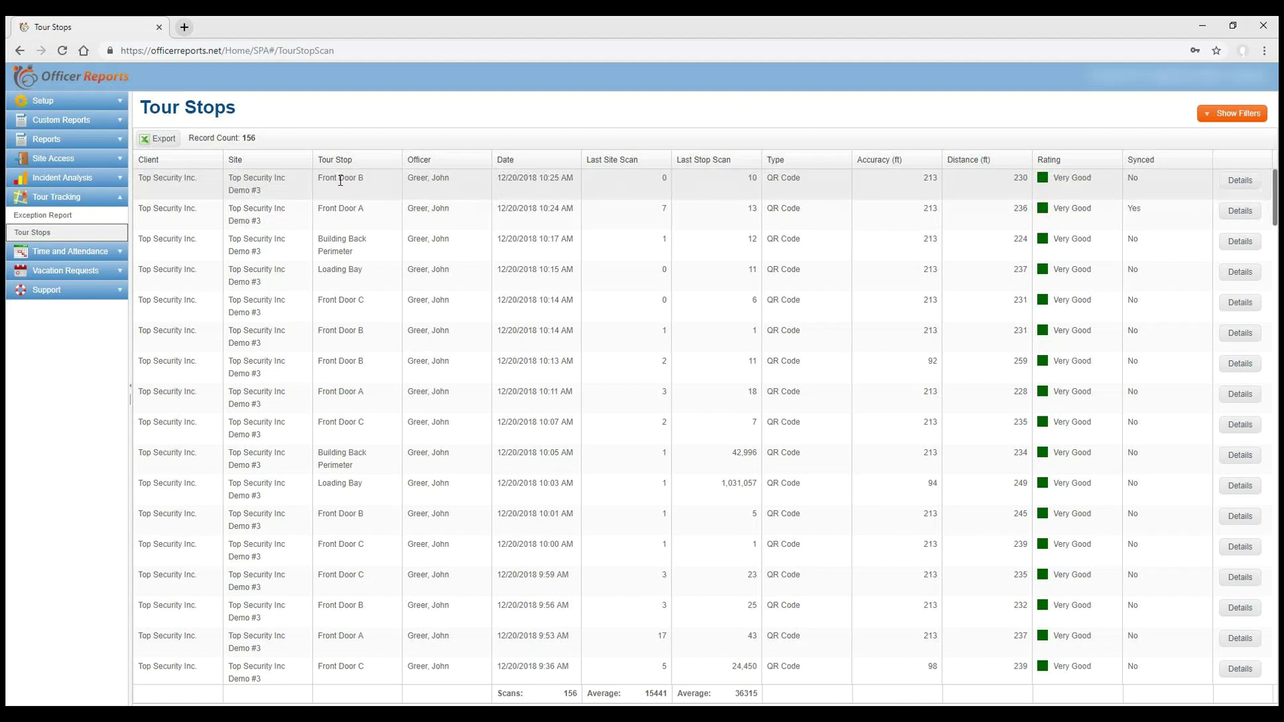
Step: Compare the times of the two latest Front Door B scans with the newest one's Last Stop Scan value
{"action": "left_click_drag", "start_coordinate": [320, 178], "coordinate": [372, 180]}
{"action": "left_click_drag", "start_coordinate": [747, 179], "coordinate": [757, 181]}
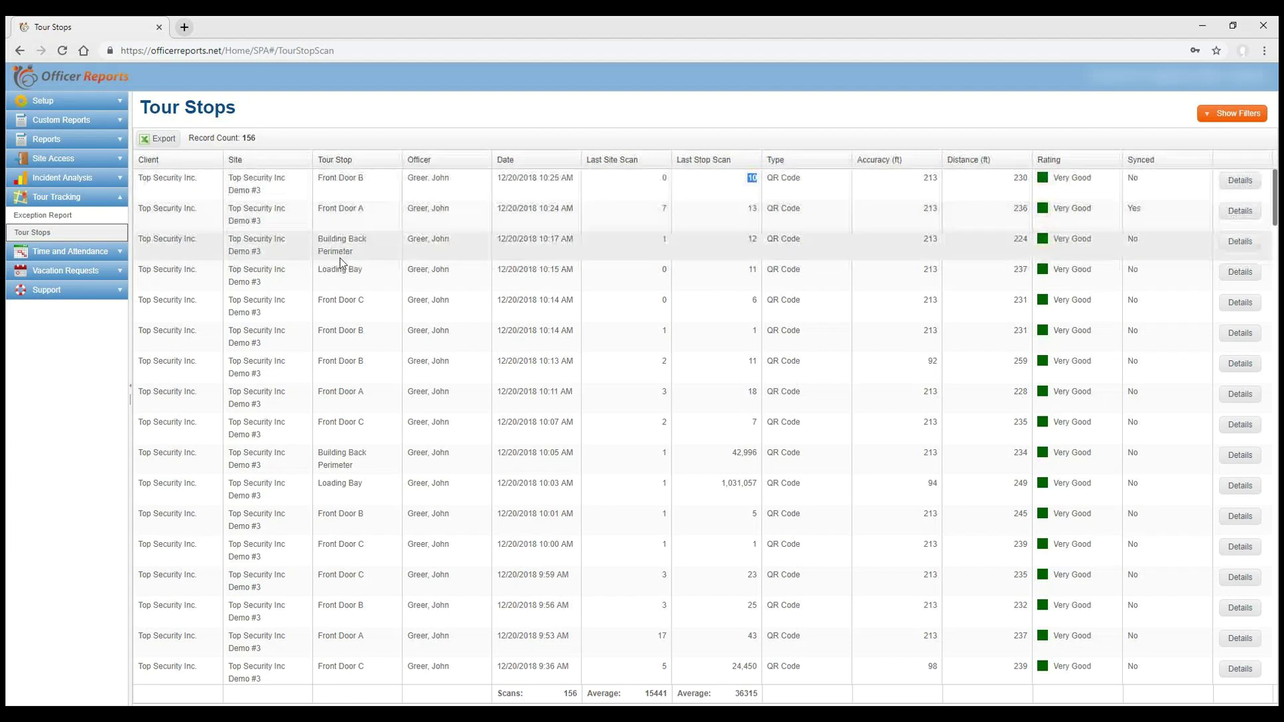
{"action": "left_click_drag", "start_coordinate": [317, 332], "coordinate": [365, 330]}
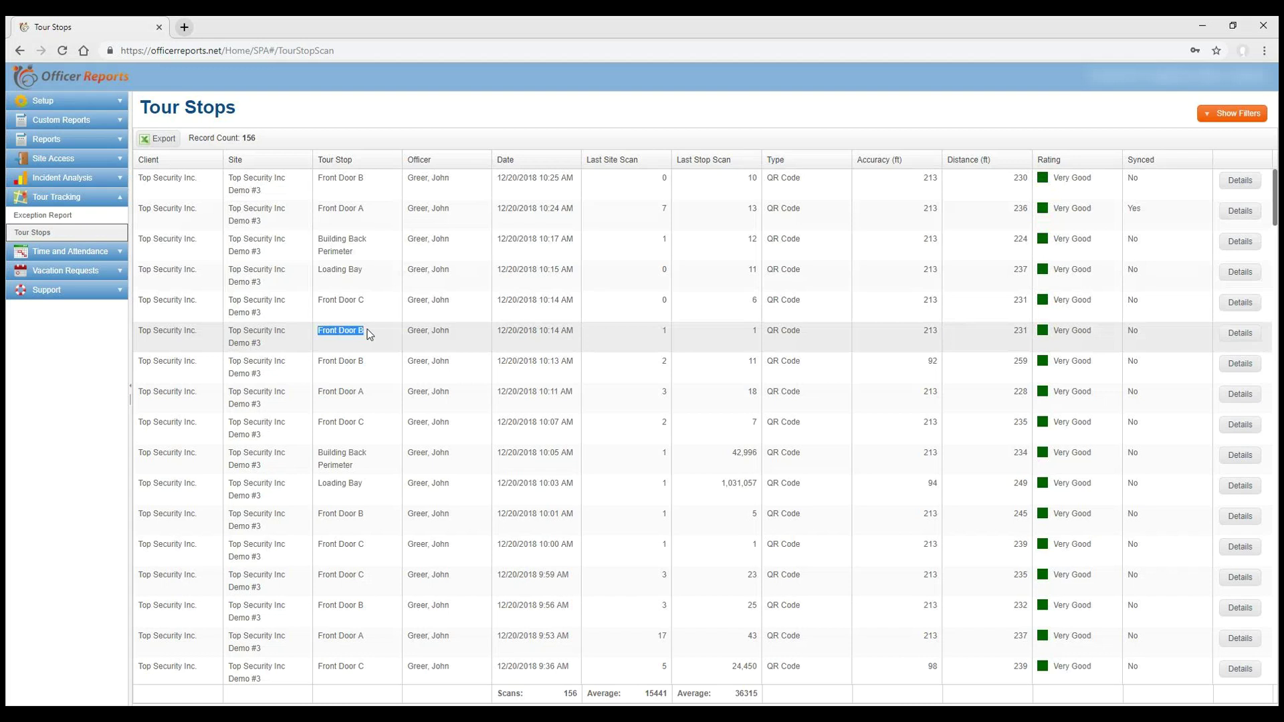
{"action": "left_click", "coordinate": [357, 349]}
{"action": "left_click_drag", "start_coordinate": [543, 331], "coordinate": [572, 330]}
{"action": "left_click_drag", "start_coordinate": [538, 180], "coordinate": [576, 179]}
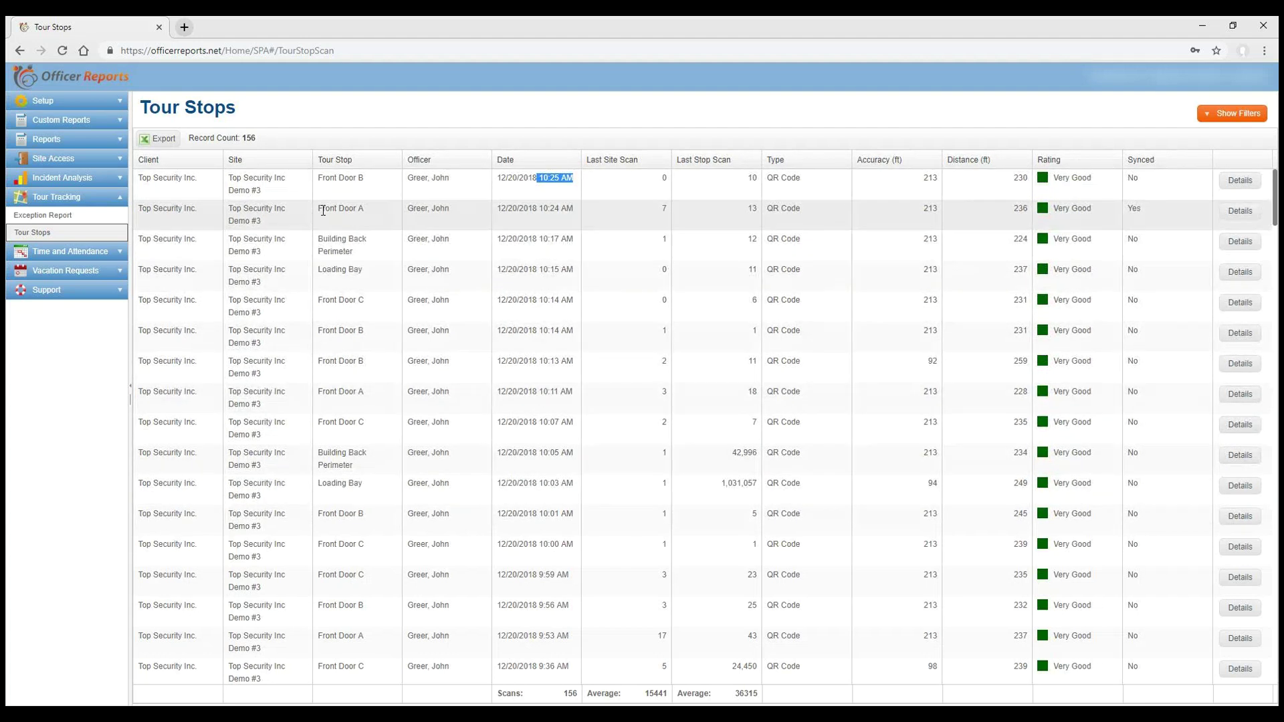
Step: Compare the times of the two latest Front Door A scans with the newest one's Last Stop Scan value
{"action": "left_click_drag", "start_coordinate": [318, 211], "coordinate": [369, 213]}
{"action": "left_click_drag", "start_coordinate": [748, 215], "coordinate": [758, 211]}
{"action": "left_click", "coordinate": [574, 207]}
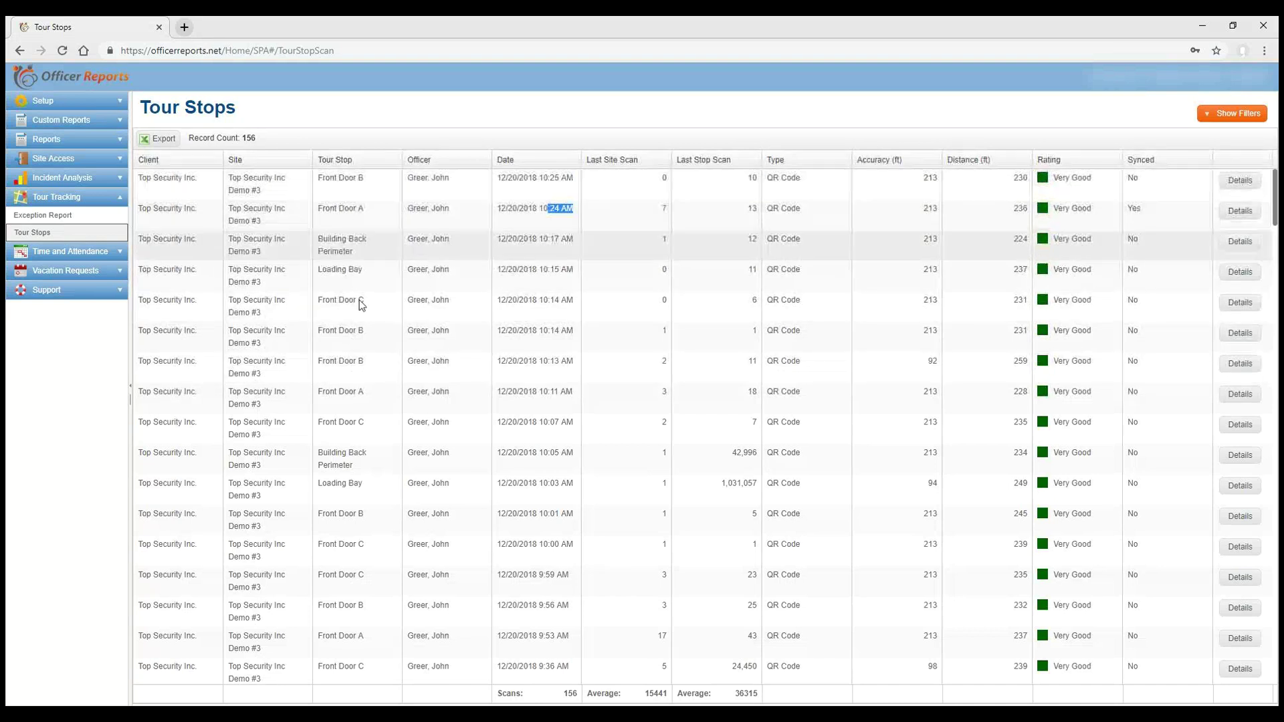
{"action": "left_click_drag", "start_coordinate": [319, 393], "coordinate": [379, 395]}
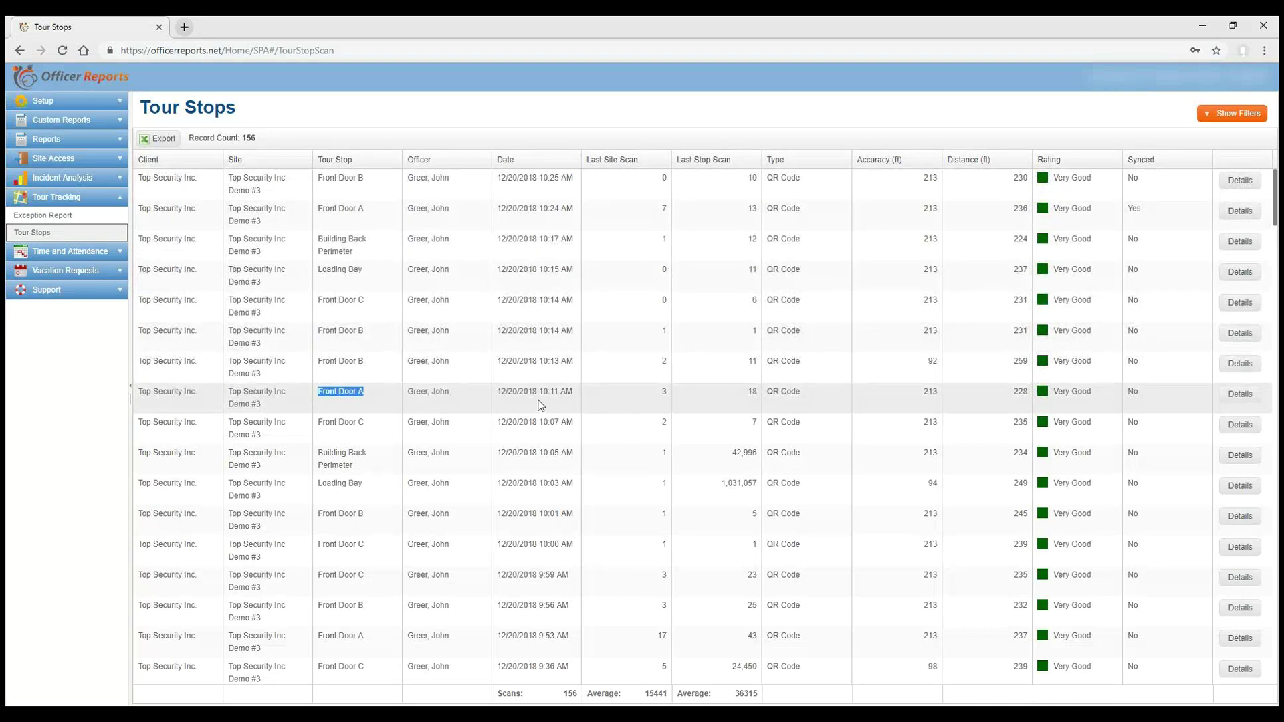
{"action": "left_click_drag", "start_coordinate": [539, 393], "coordinate": [573, 391]}
{"action": "left_click", "coordinate": [622, 404]}
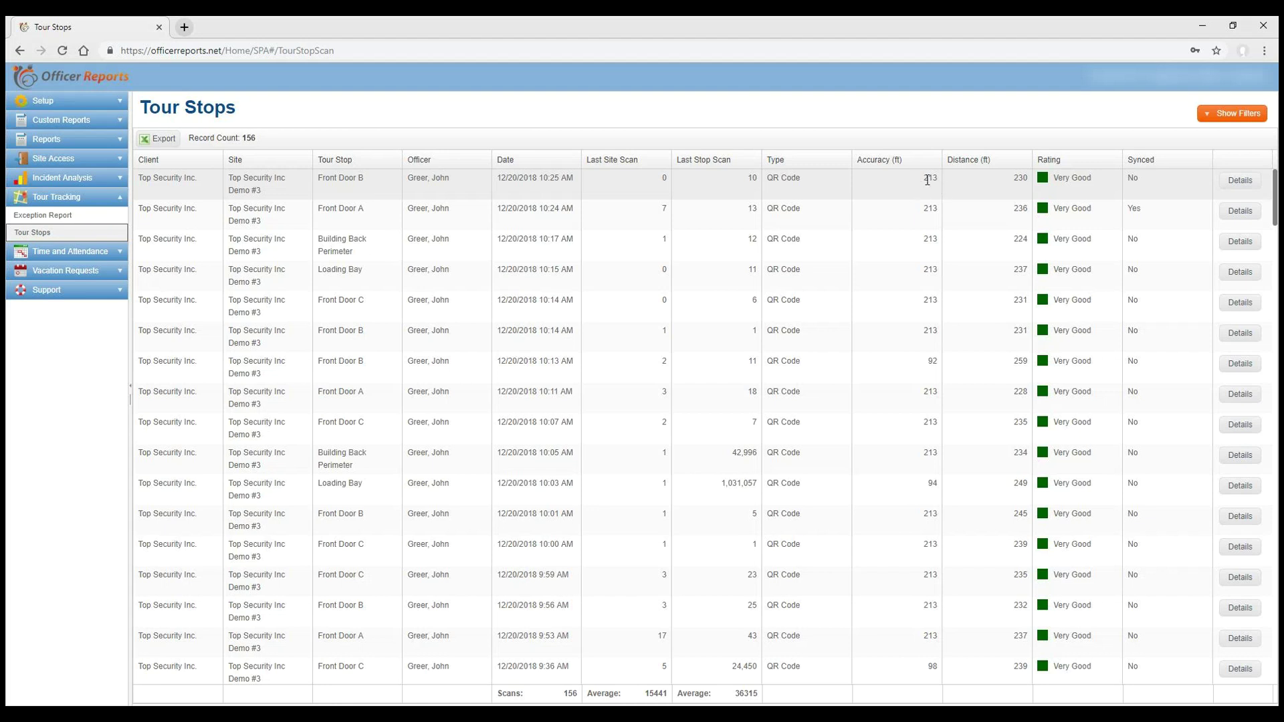
Step: Examine the Accuracy (ft) values of the recent scans and of older scans further down the list
{"action": "double_click", "coordinate": [936, 178]}
{"action": "left_click", "coordinate": [923, 193]}
{"action": "double_click", "coordinate": [933, 361]}
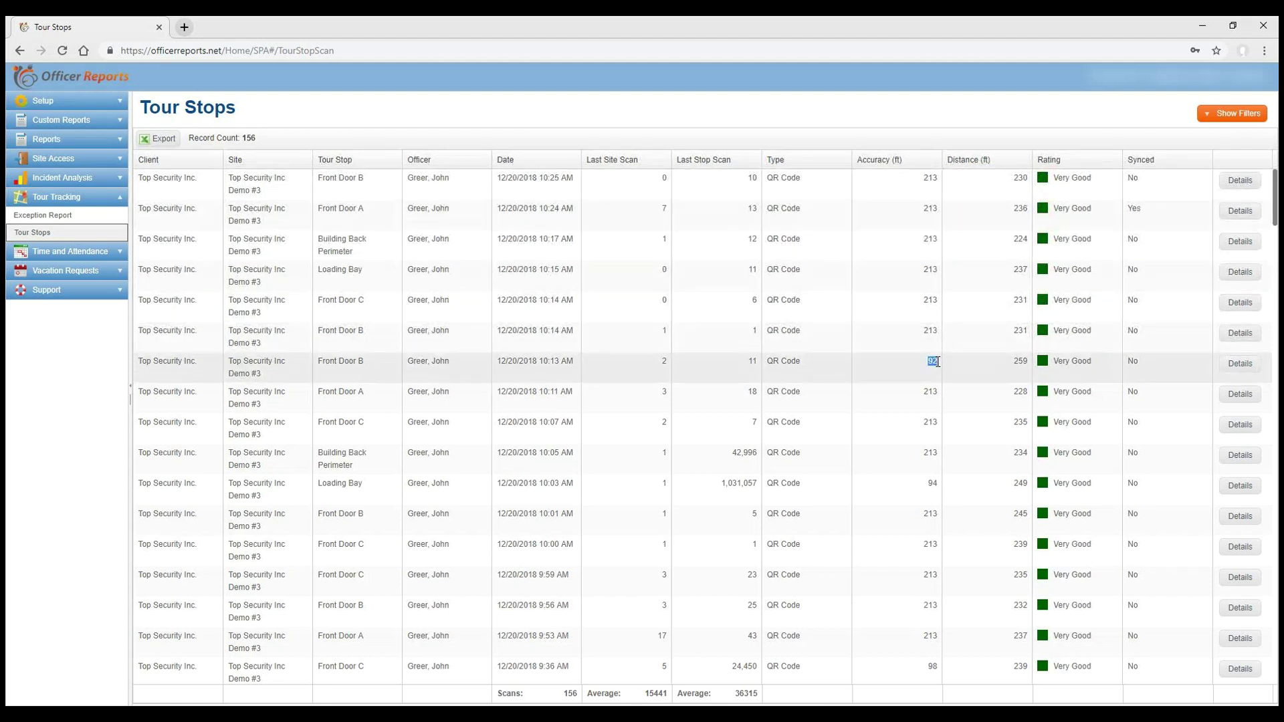
{"action": "left_click", "coordinate": [937, 373]}
{"action": "double_click", "coordinate": [930, 361]}
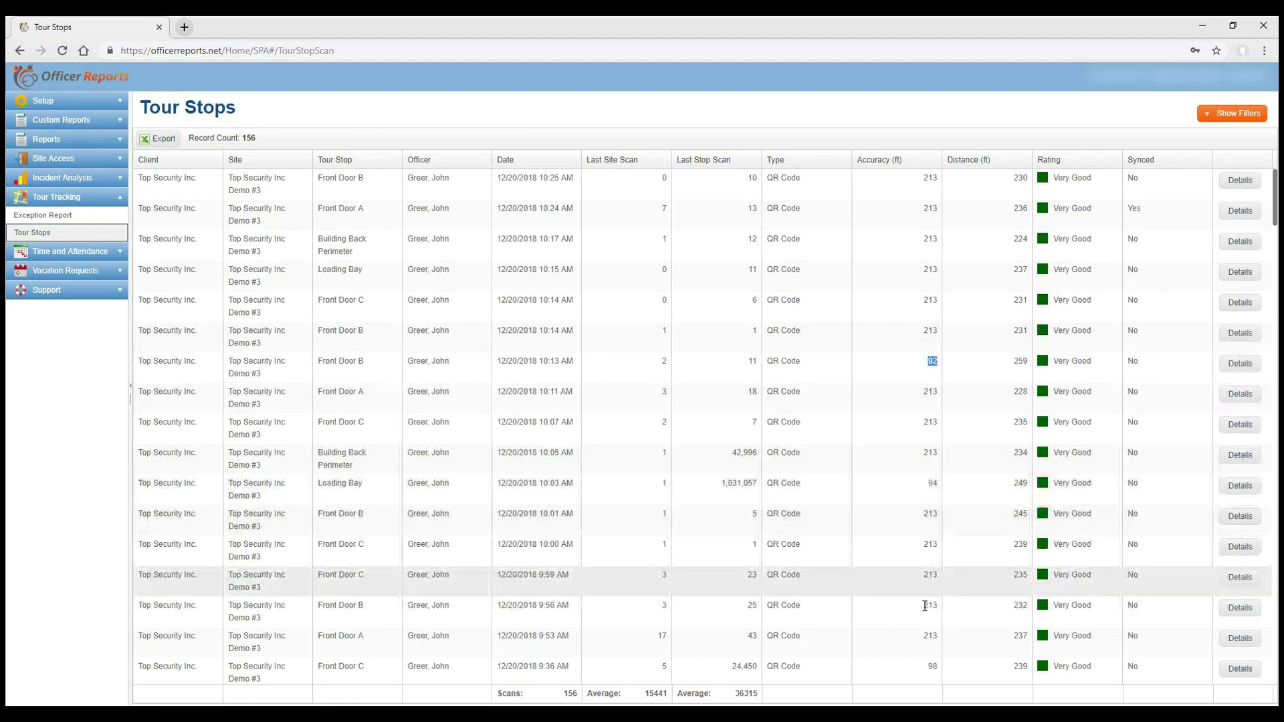
{"action": "scroll", "coordinate": [933, 619], "scroll_direction": "down", "scroll_amount": 4}
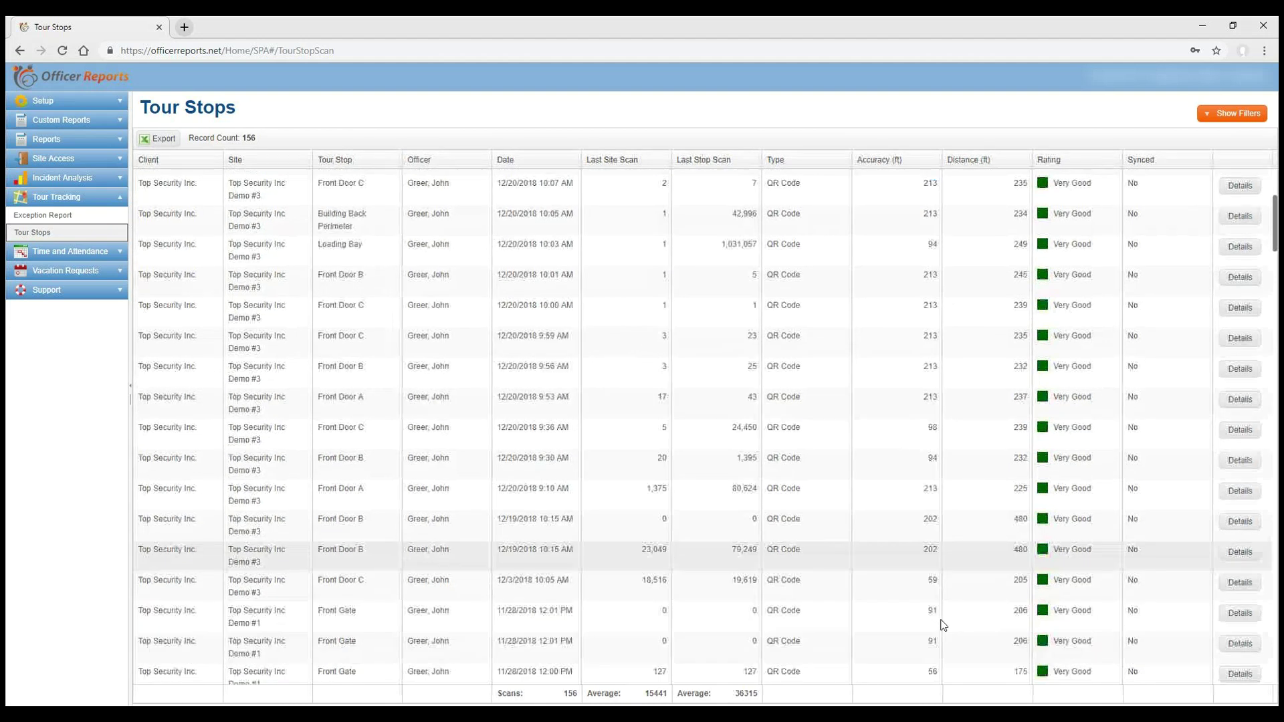
{"action": "scroll", "coordinate": [943, 625], "scroll_direction": "down", "scroll_amount": 4}
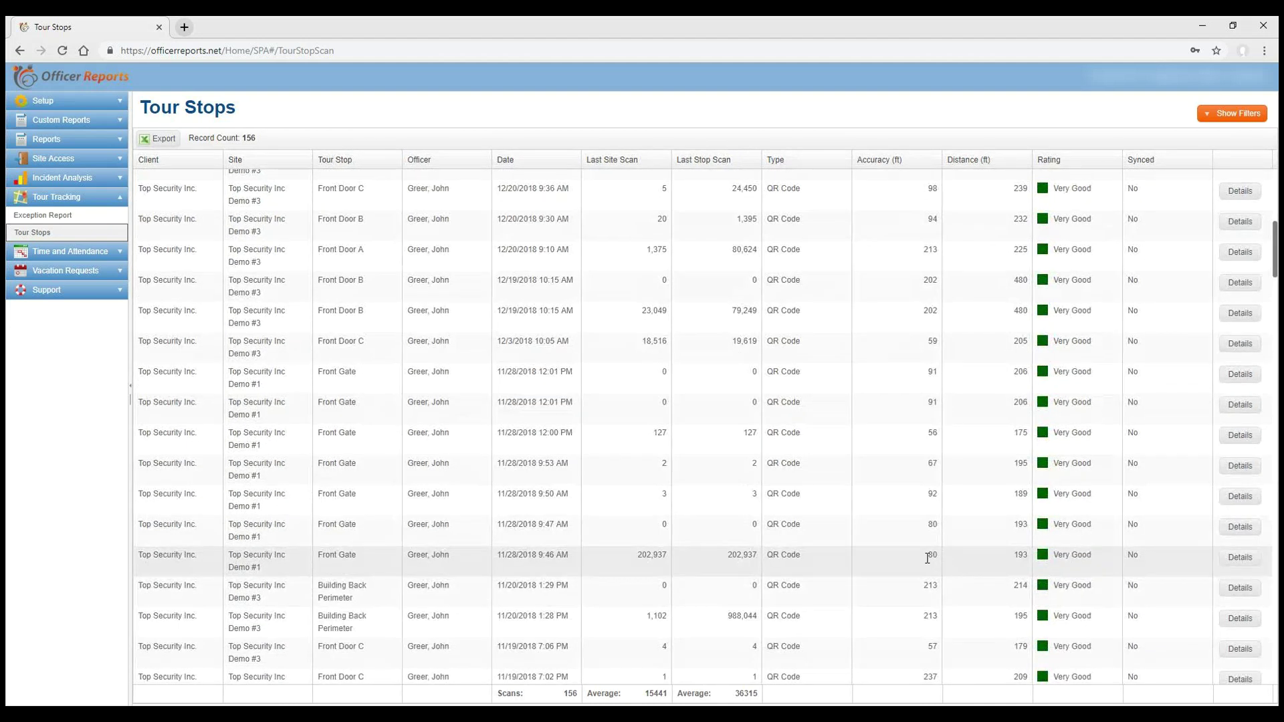
{"action": "scroll", "coordinate": [917, 512], "scroll_direction": "up", "scroll_amount": 8}
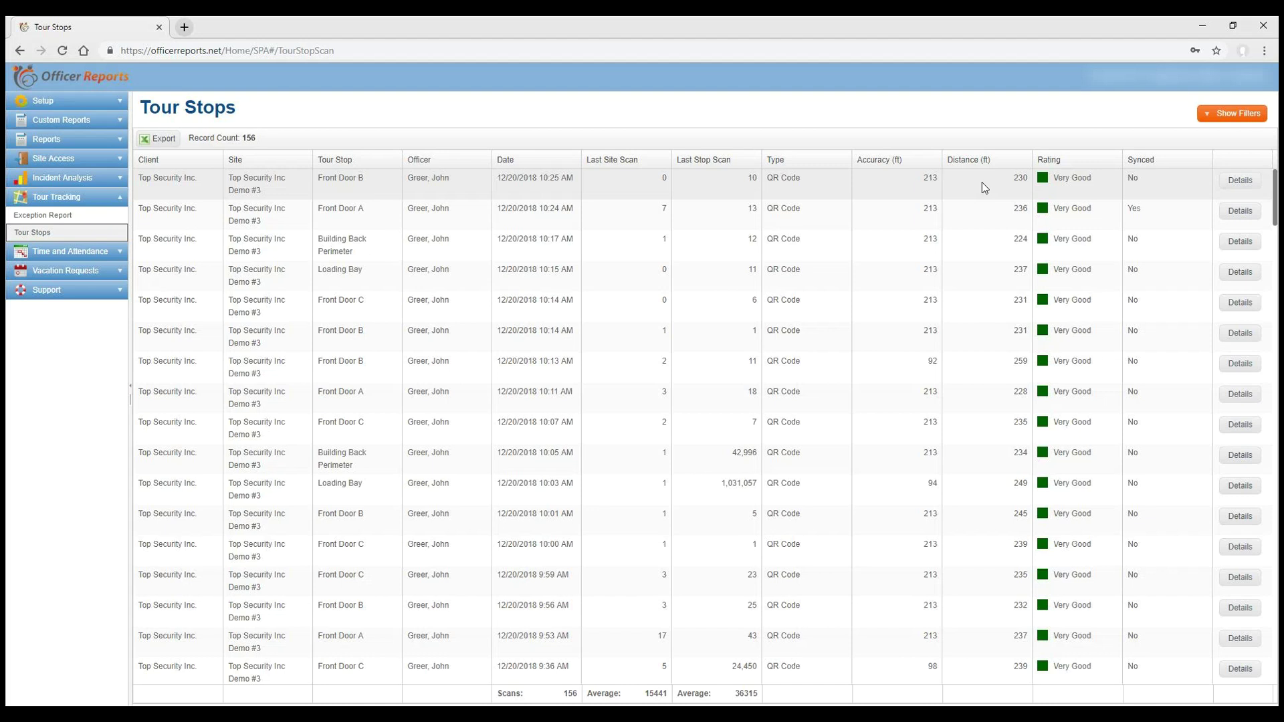
Step: Examine the distance and rating of the newest scan and the Synced values of the two newest scans
{"action": "double_click", "coordinate": [1020, 178]}
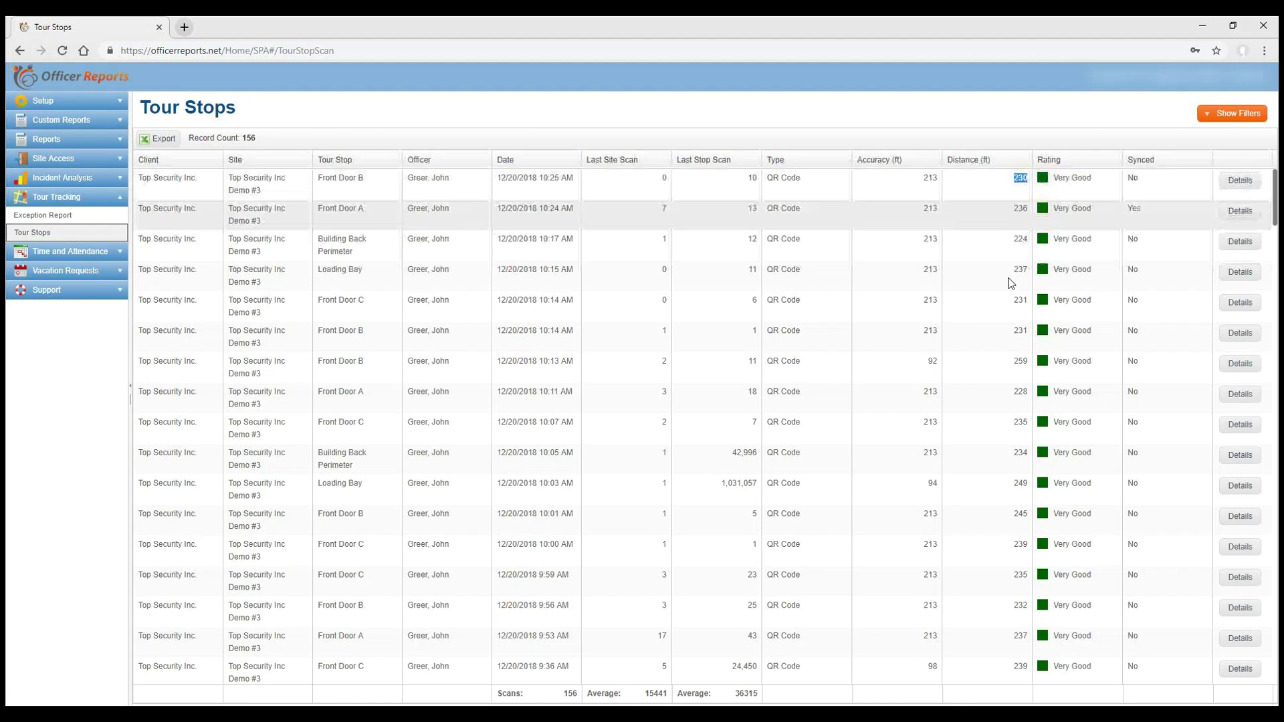
{"action": "left_click", "coordinate": [1007, 190]}
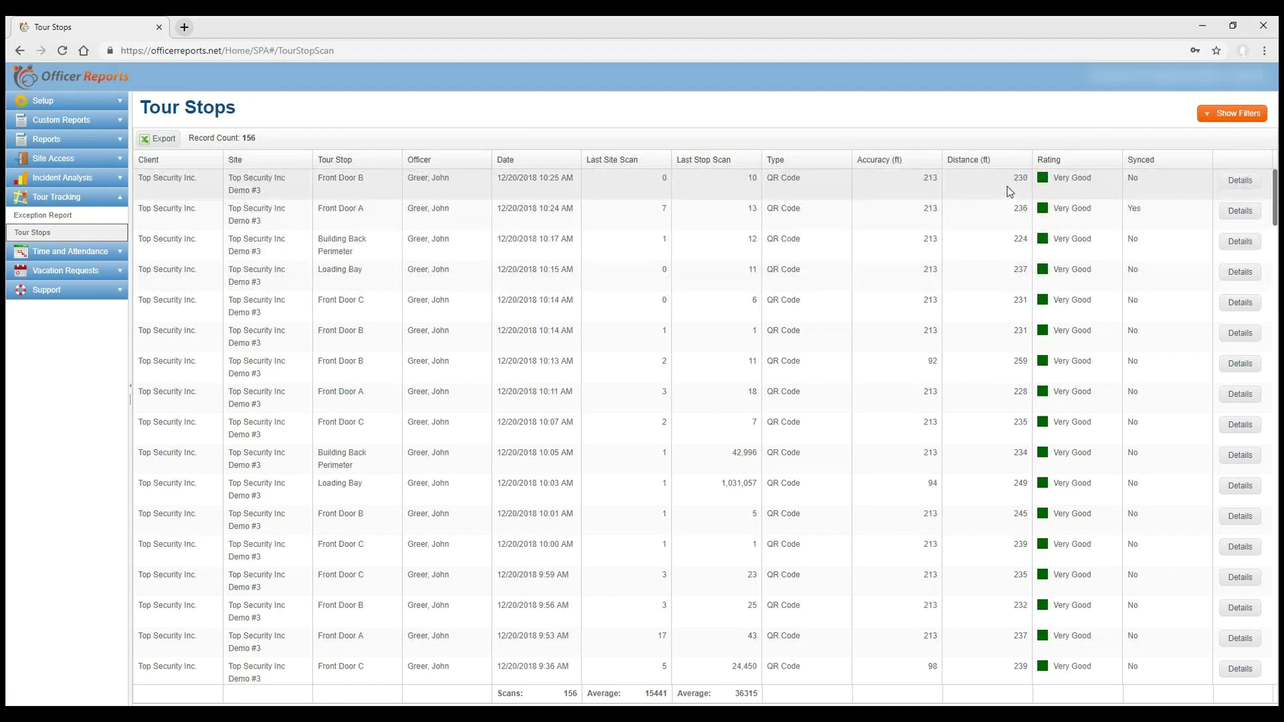
{"action": "double_click", "coordinate": [1020, 177]}
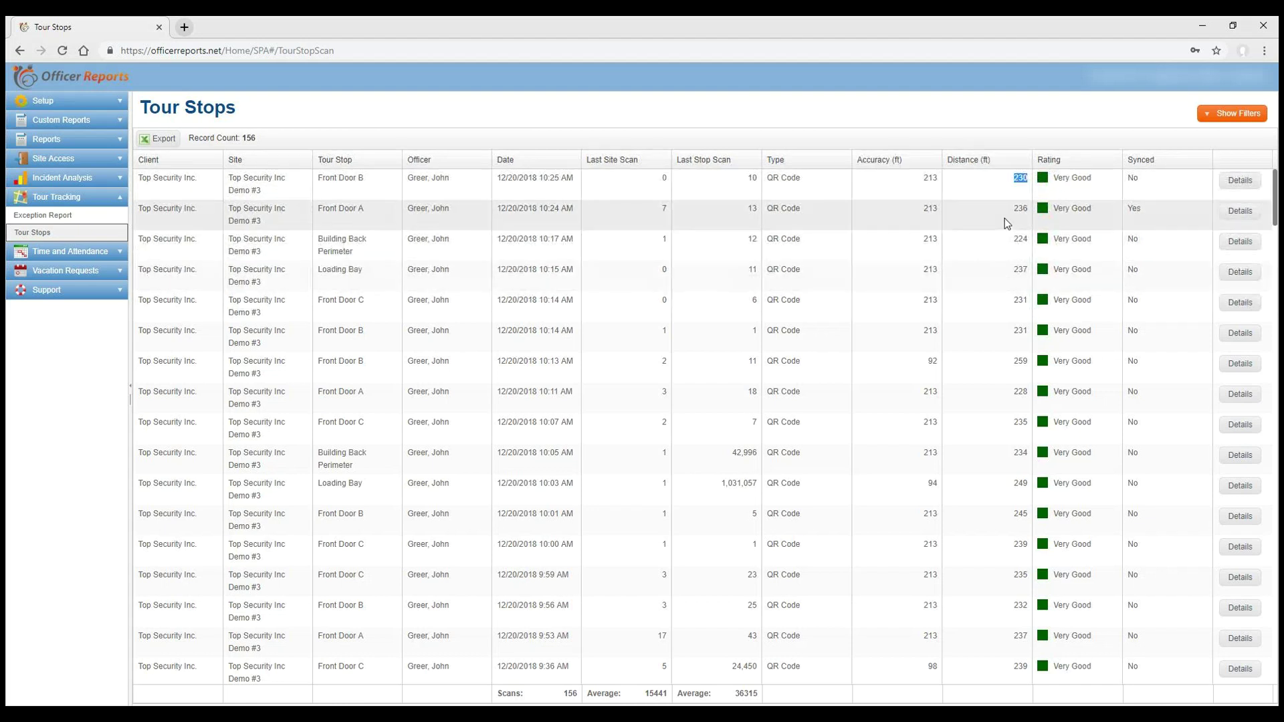
{"action": "left_click_drag", "start_coordinate": [1093, 181], "coordinate": [1045, 190]}
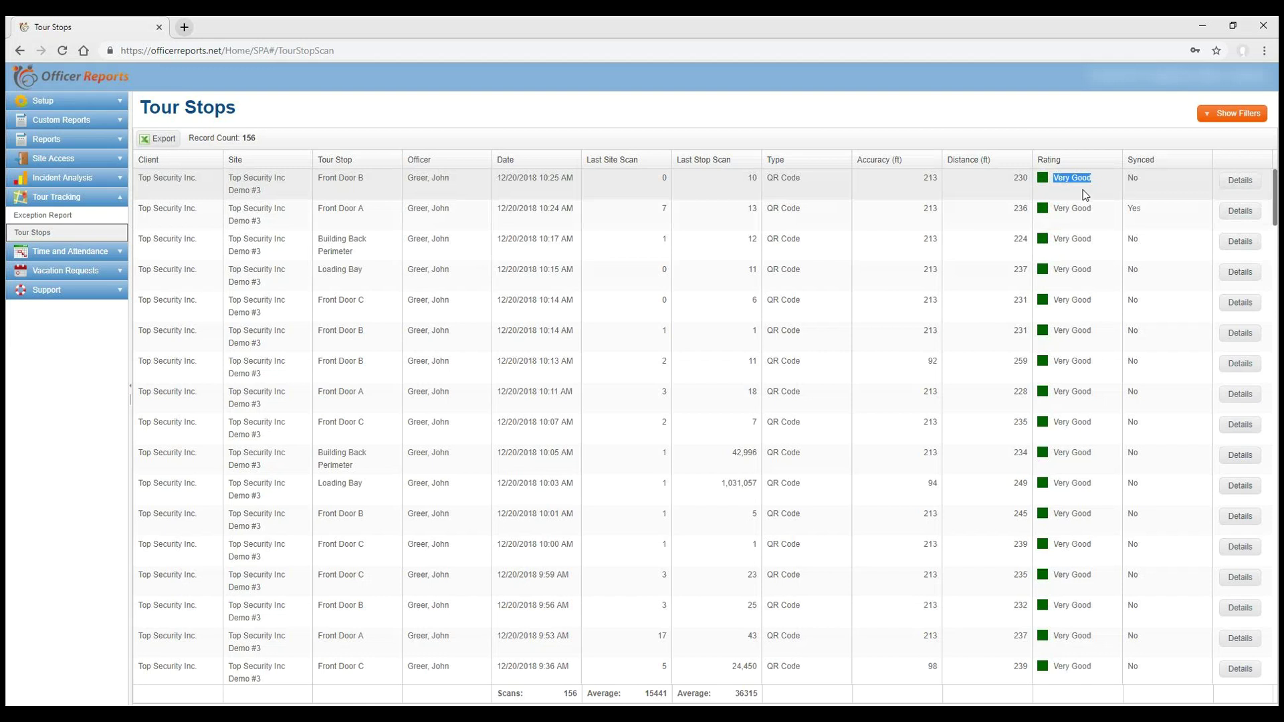
{"action": "left_click", "coordinate": [1140, 192]}
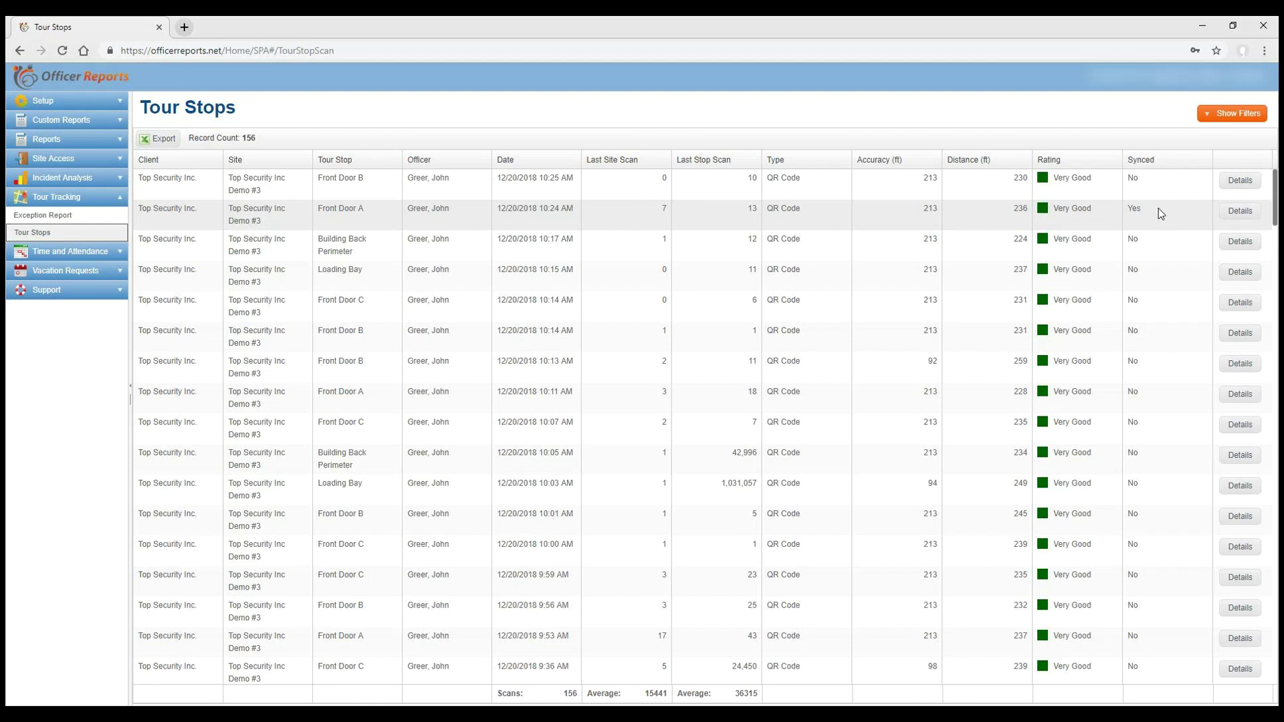
{"action": "double_click", "coordinate": [1123, 209]}
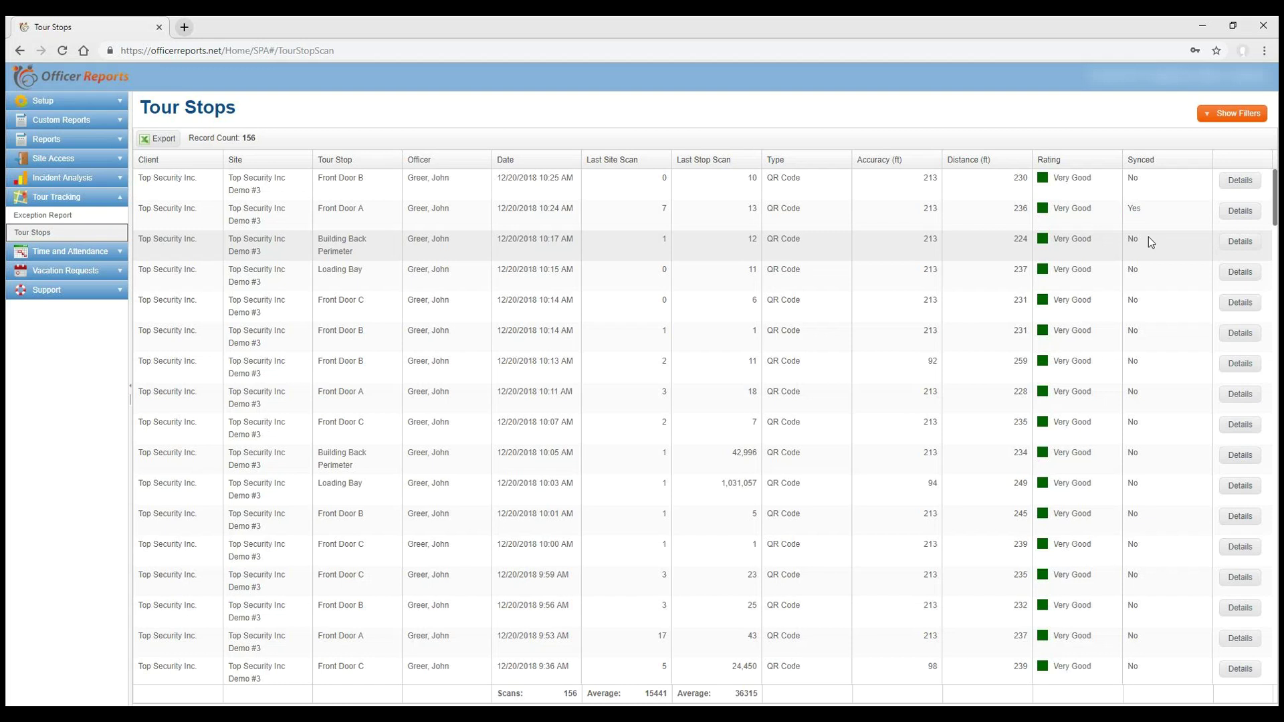
{"action": "double_click", "coordinate": [1132, 178]}
Step: View the newest Front Door B scan's details, zoom out its location map, check the rating, and close the details
{"action": "left_click", "coordinate": [1238, 187]}
{"action": "scroll", "coordinate": [782, 345], "scroll_direction": "down", "scroll_amount": 5}
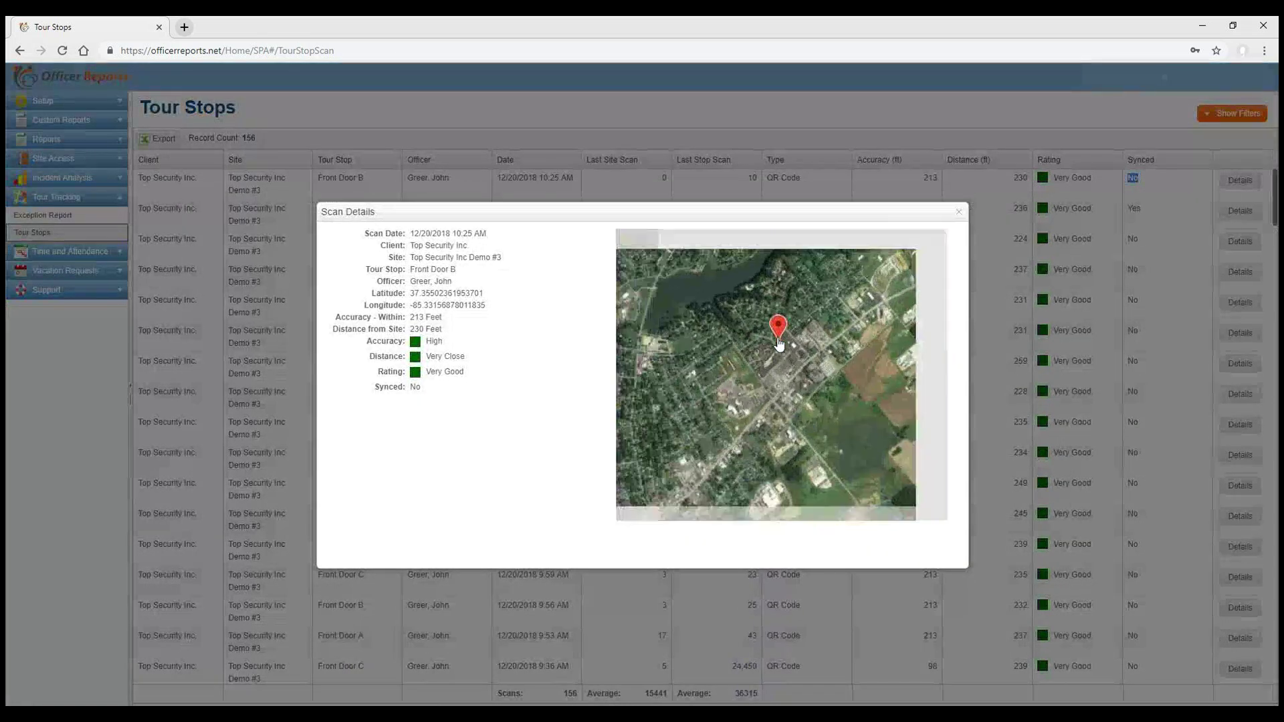
{"action": "scroll", "coordinate": [779, 345], "scroll_direction": "down", "scroll_amount": 1}
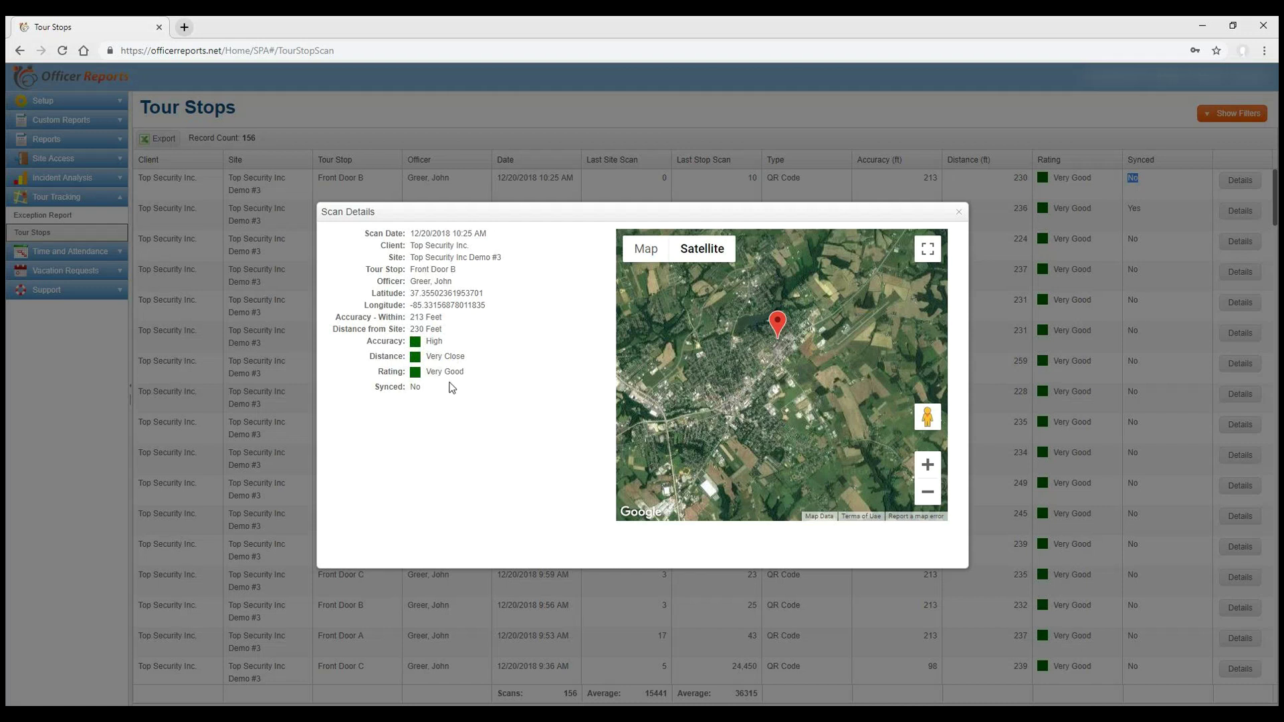
{"action": "left_click_drag", "start_coordinate": [427, 373], "coordinate": [472, 379]}
{"action": "left_click", "coordinate": [960, 213]}
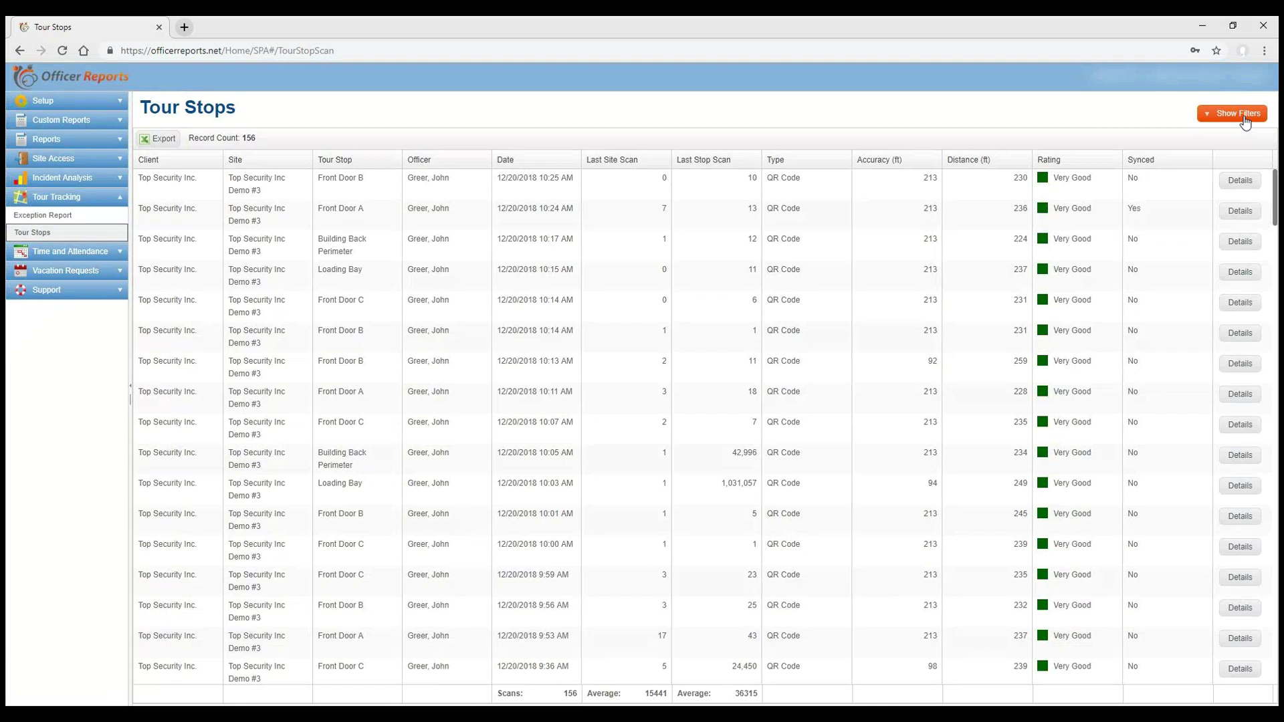
Step: Show the filters and choose client Top Security Inc. and site Top Security Inc Demo #3
{"action": "left_click", "coordinate": [1238, 114]}
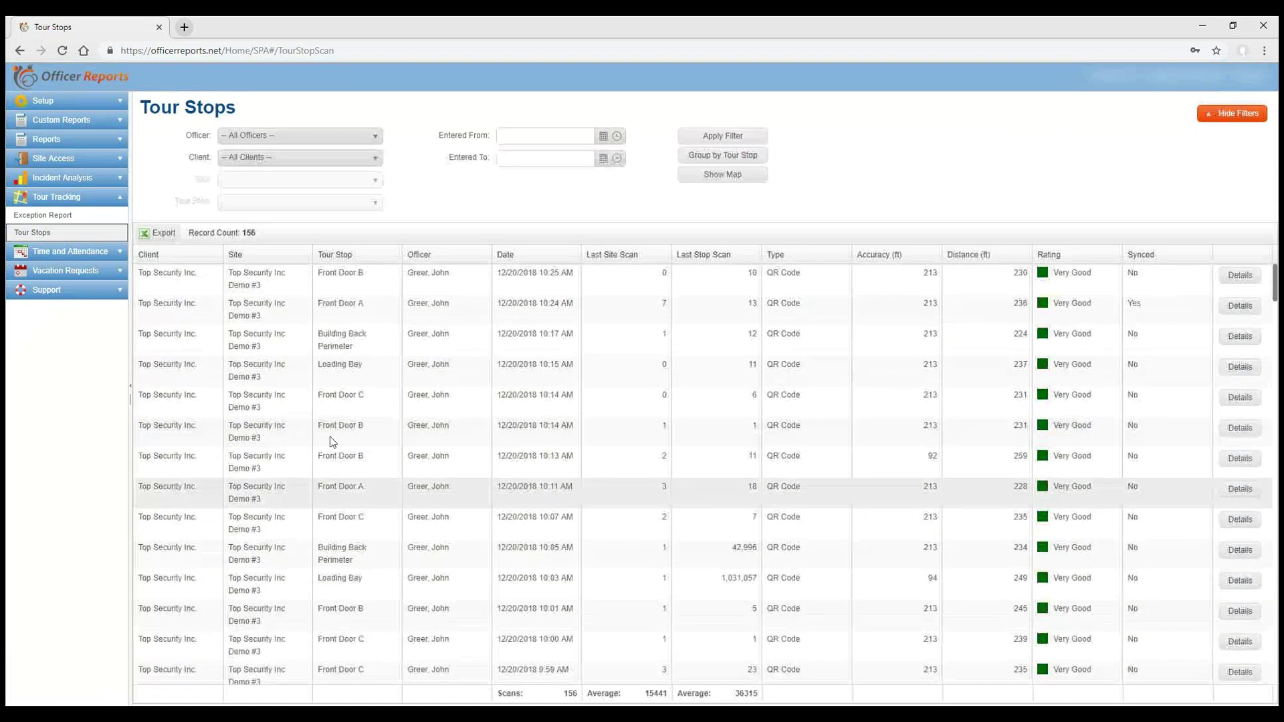
{"action": "left_click", "coordinate": [293, 165]}
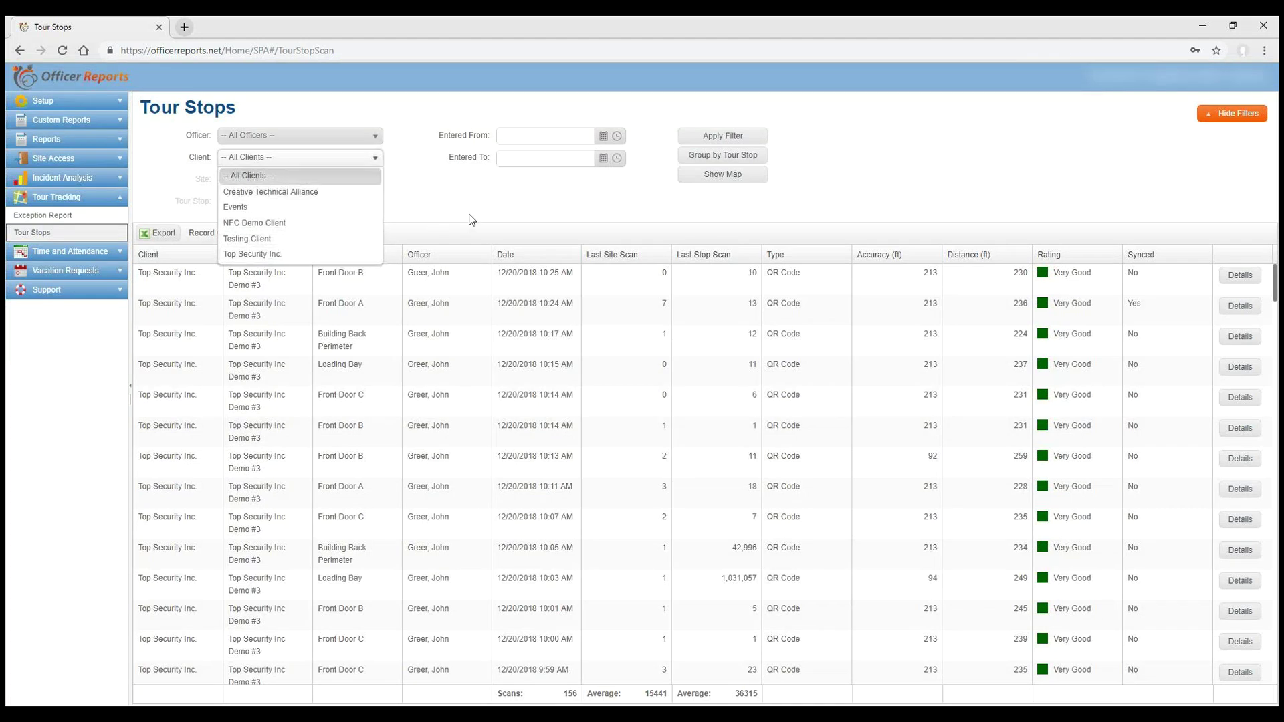
{"action": "left_click", "coordinate": [281, 254]}
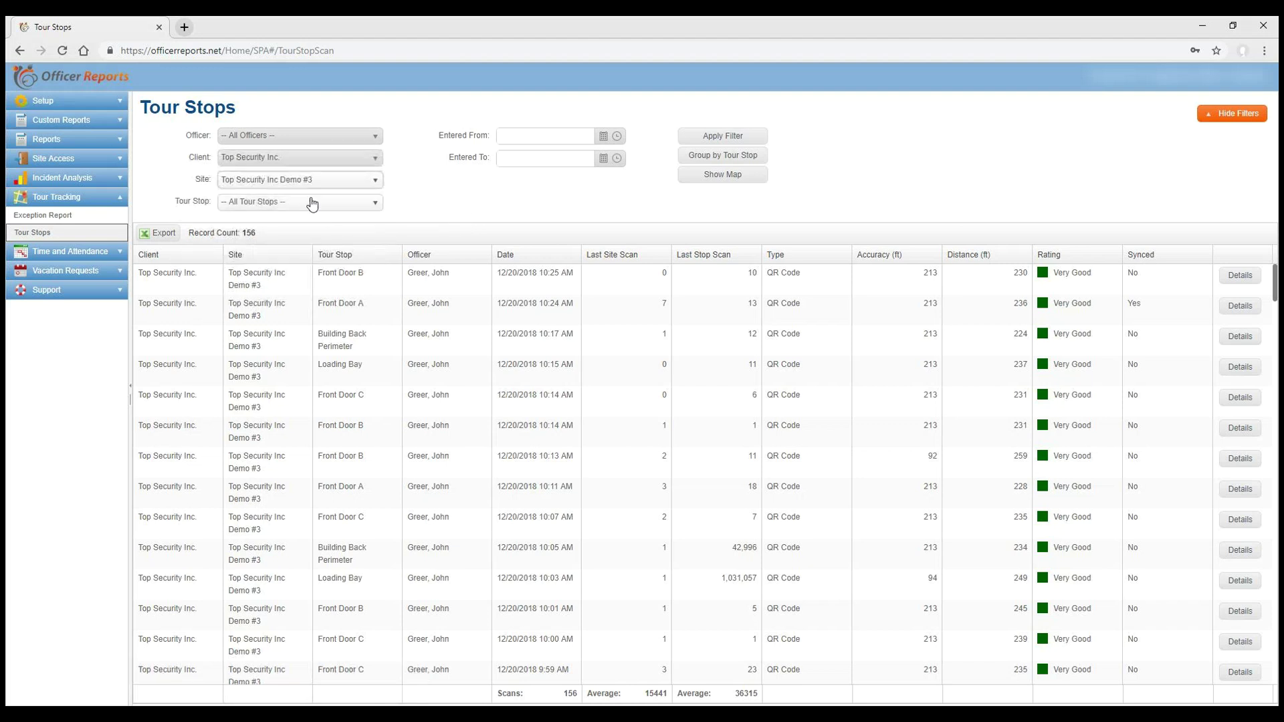
Step: Set the Entered From date to 12/20/2018 00:00 and the Entered To date to 12/21/2018 00:00
{"action": "left_click", "coordinate": [604, 136]}
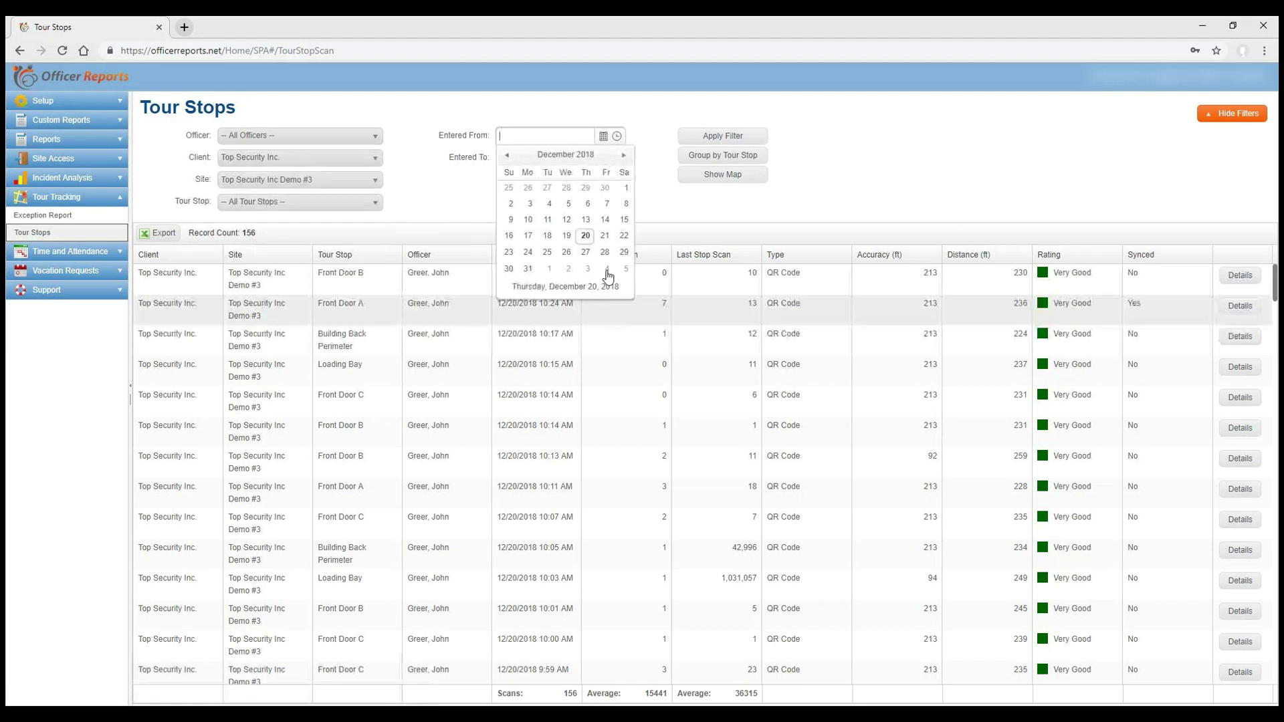
{"action": "left_click", "coordinate": [585, 236]}
{"action": "left_click", "coordinate": [600, 159]}
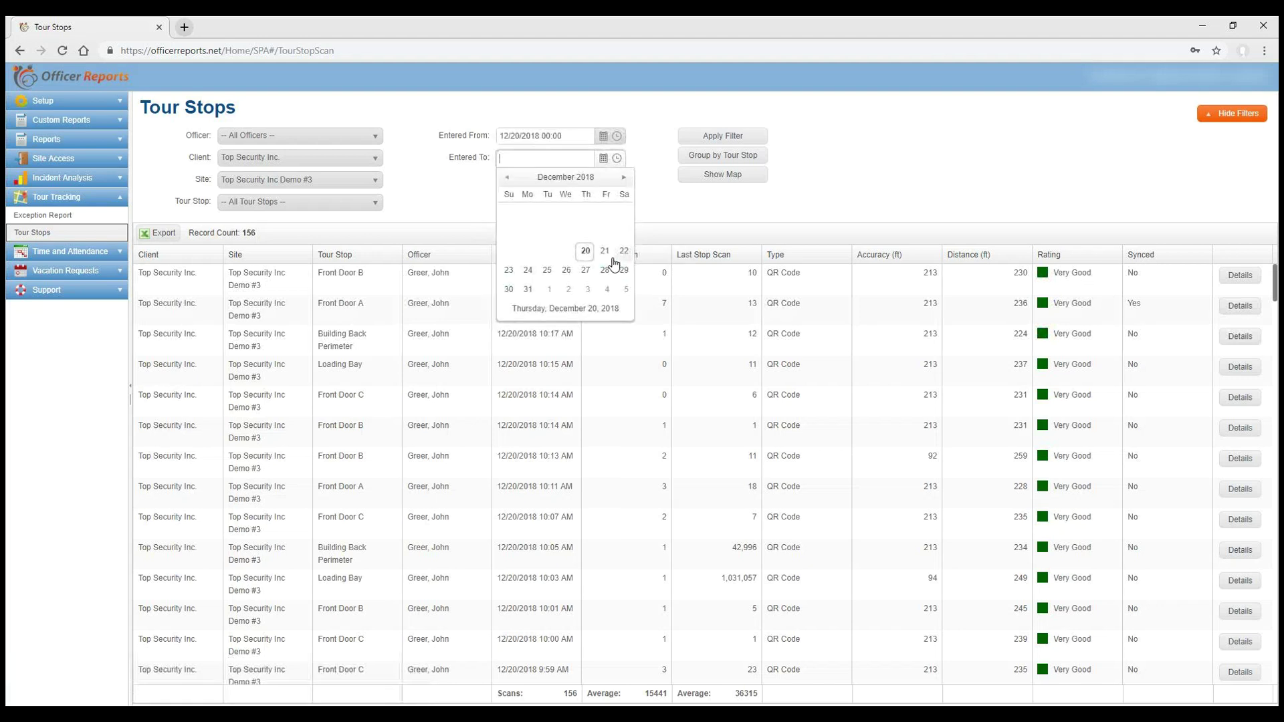
{"action": "left_click", "coordinate": [605, 259]}
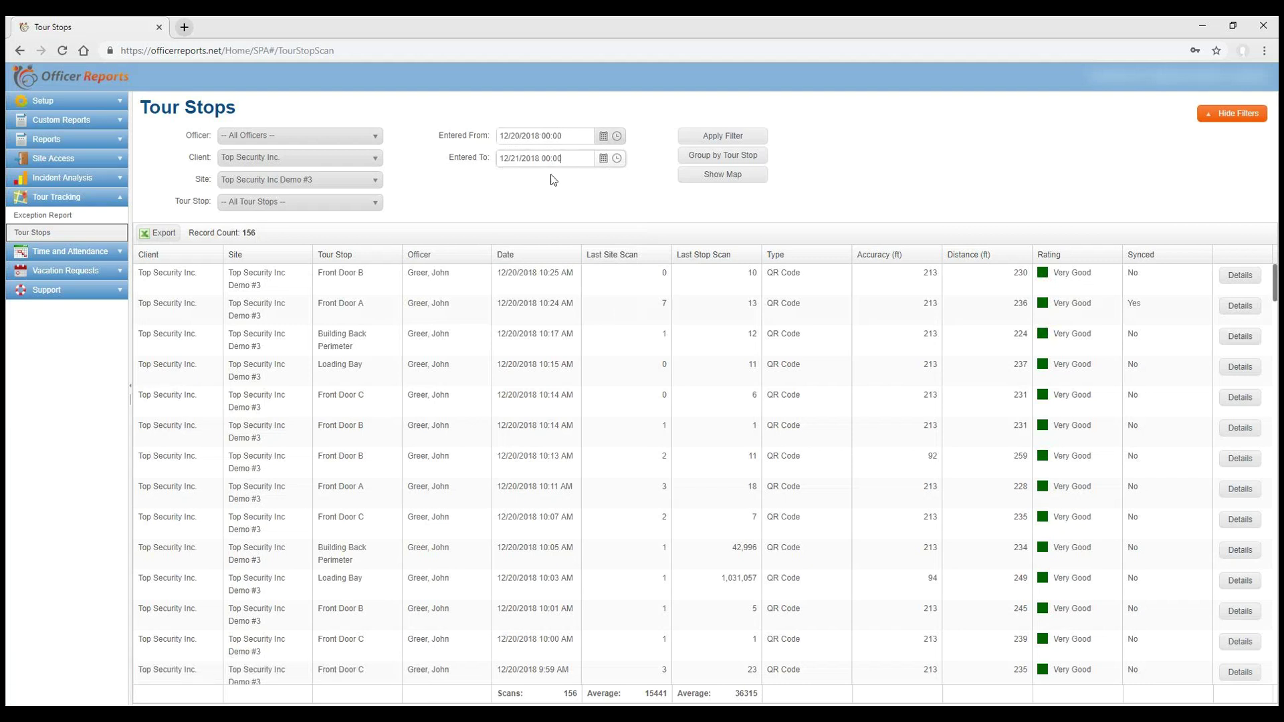
Step: Apply the filter to the Tour Stops list and look through the filtered scans
{"action": "left_click", "coordinate": [759, 139]}
{"action": "scroll", "coordinate": [724, 577], "scroll_direction": "down", "scroll_amount": 3}
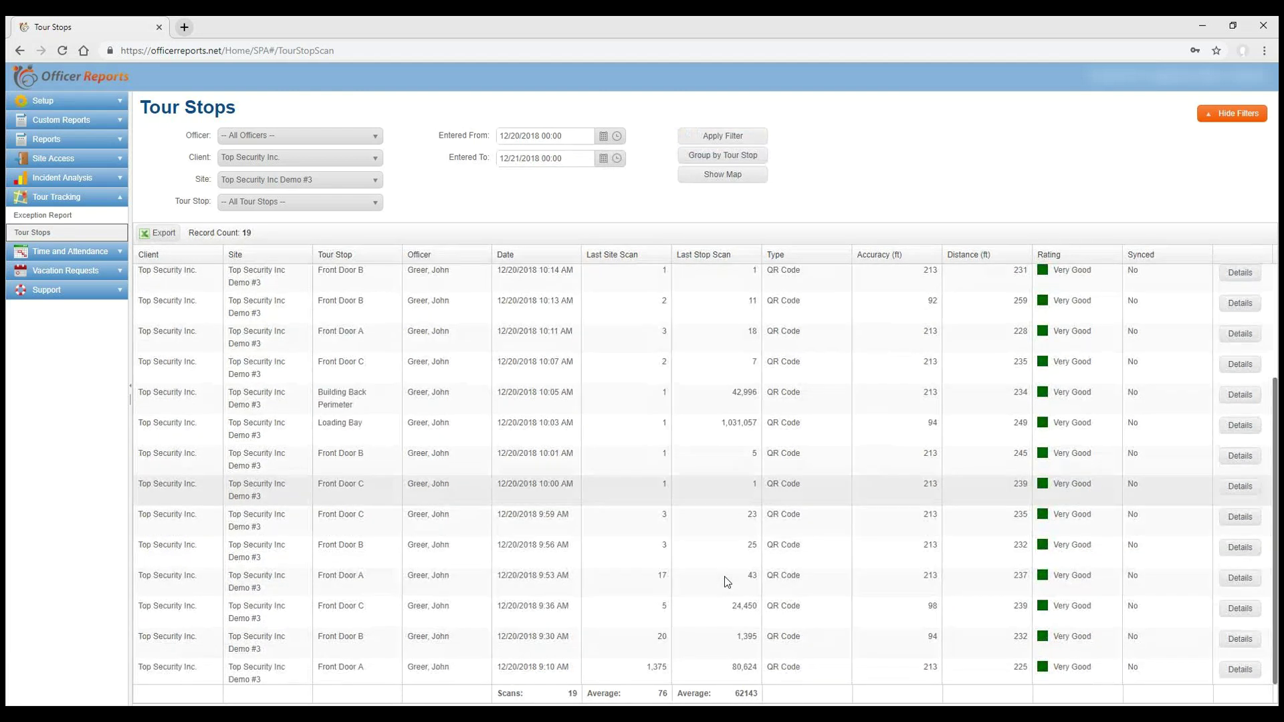
{"action": "scroll", "coordinate": [637, 547], "scroll_direction": "up", "scroll_amount": 3}
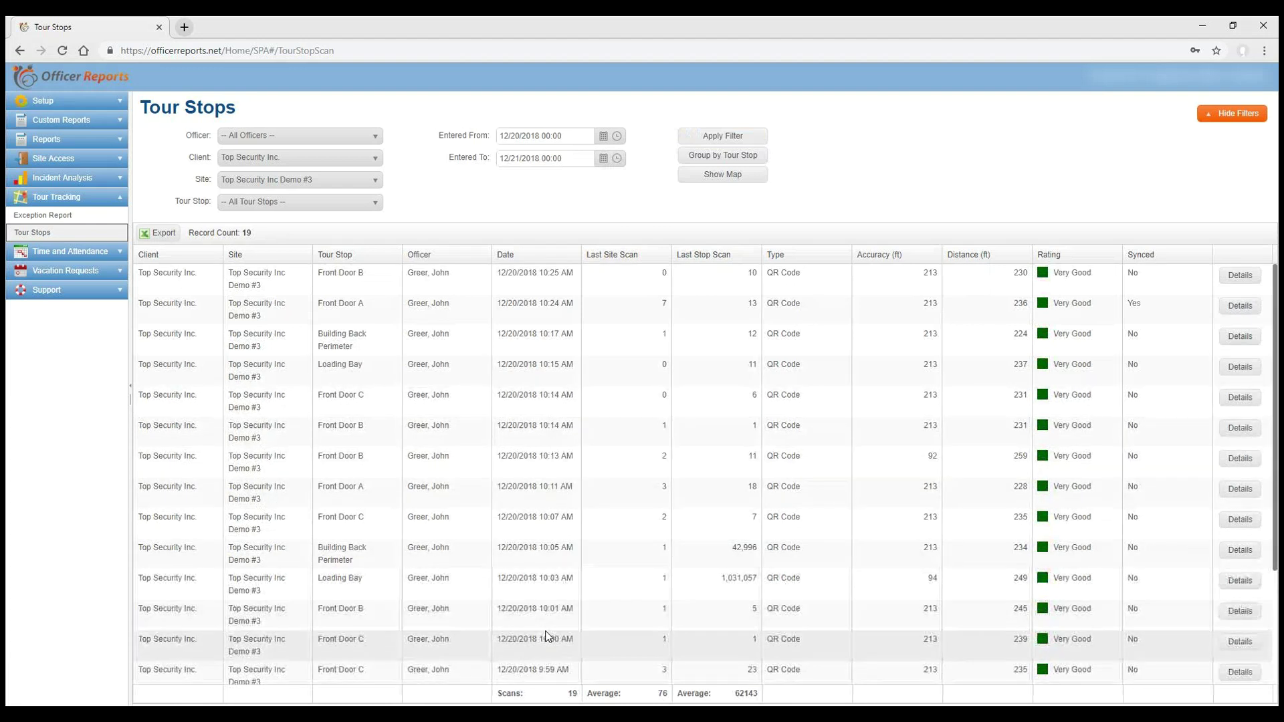
Step: Show the filtered scans on the map, follow the sequence of stops at different zoom levels, and close the Scan Map
{"action": "left_click", "coordinate": [723, 175]}
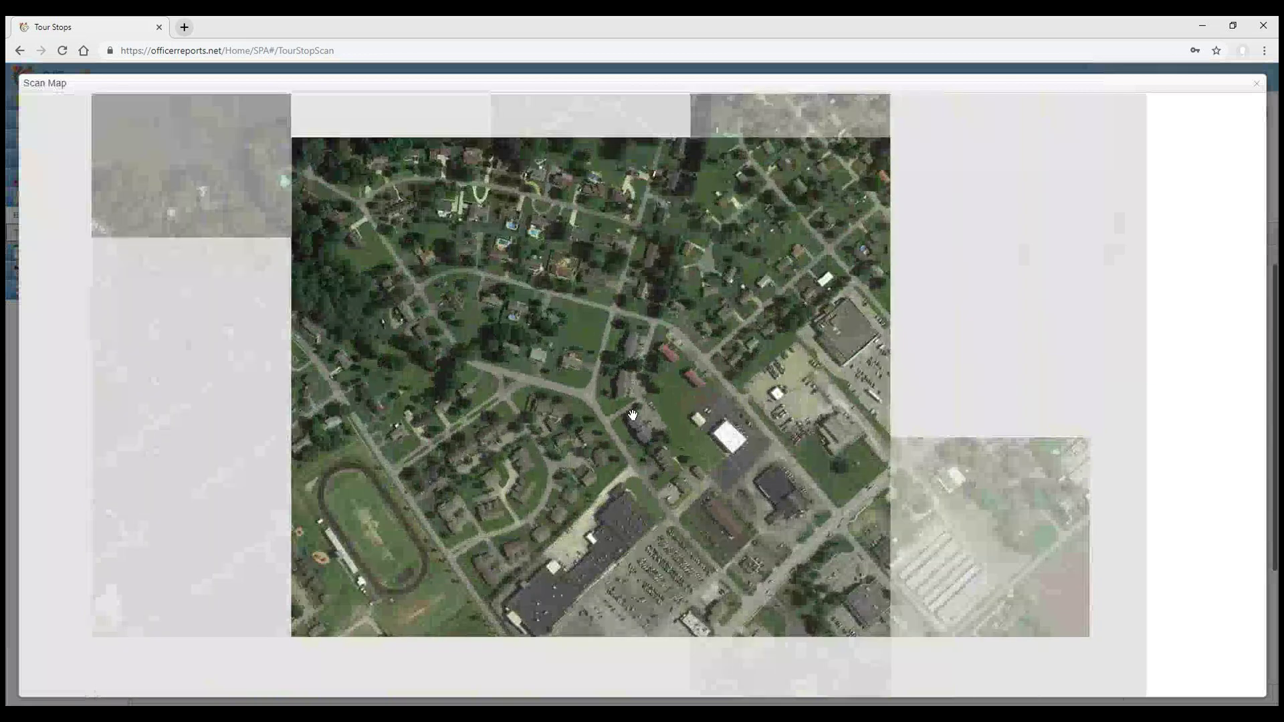
{"action": "scroll", "coordinate": [633, 414], "scroll_direction": "down", "scroll_amount": 2}
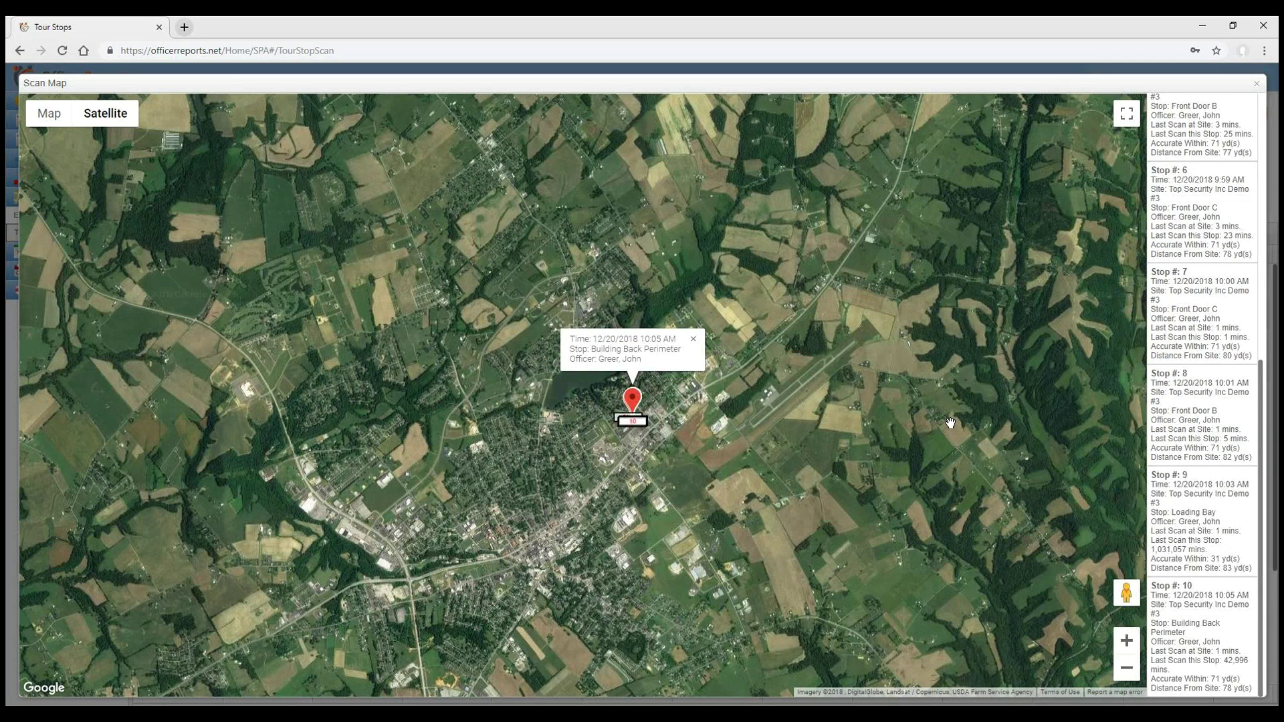
{"action": "scroll", "coordinate": [811, 521], "scroll_direction": "up", "scroll_amount": 1}
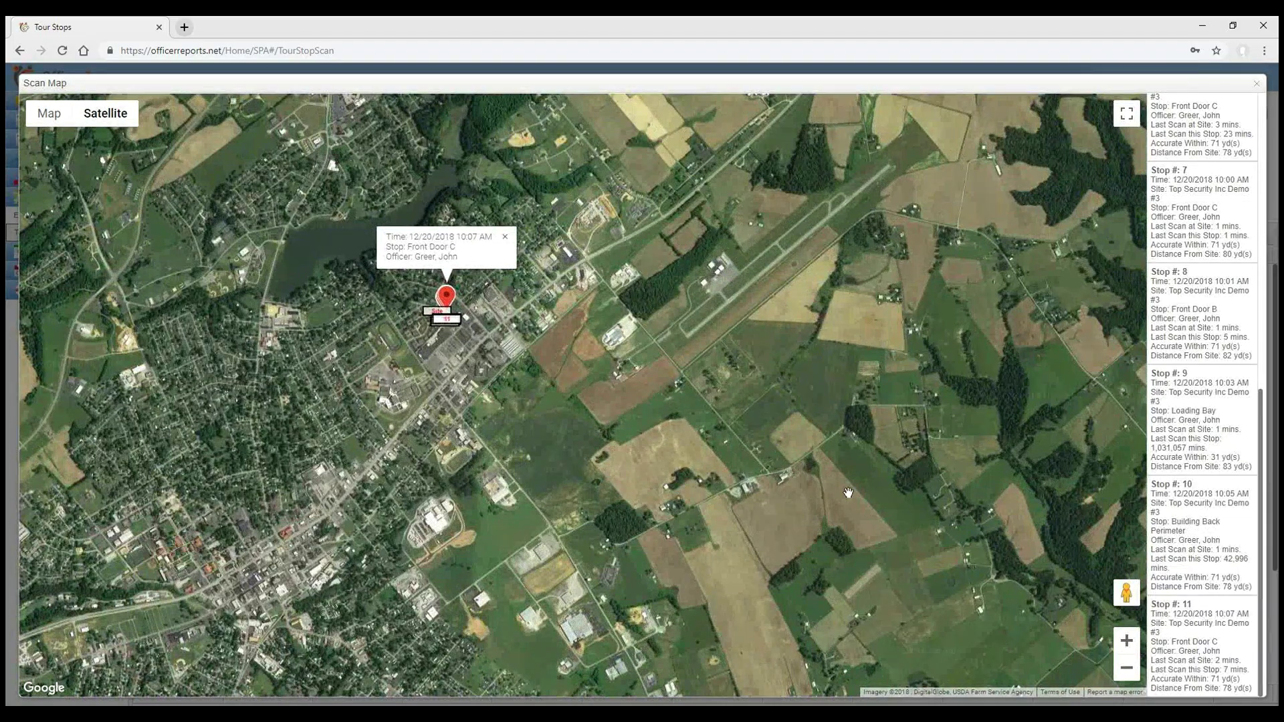
{"action": "scroll", "coordinate": [593, 354], "scroll_direction": "up", "scroll_amount": 2}
{"action": "scroll", "coordinate": [592, 353], "scroll_direction": "up", "scroll_amount": 3}
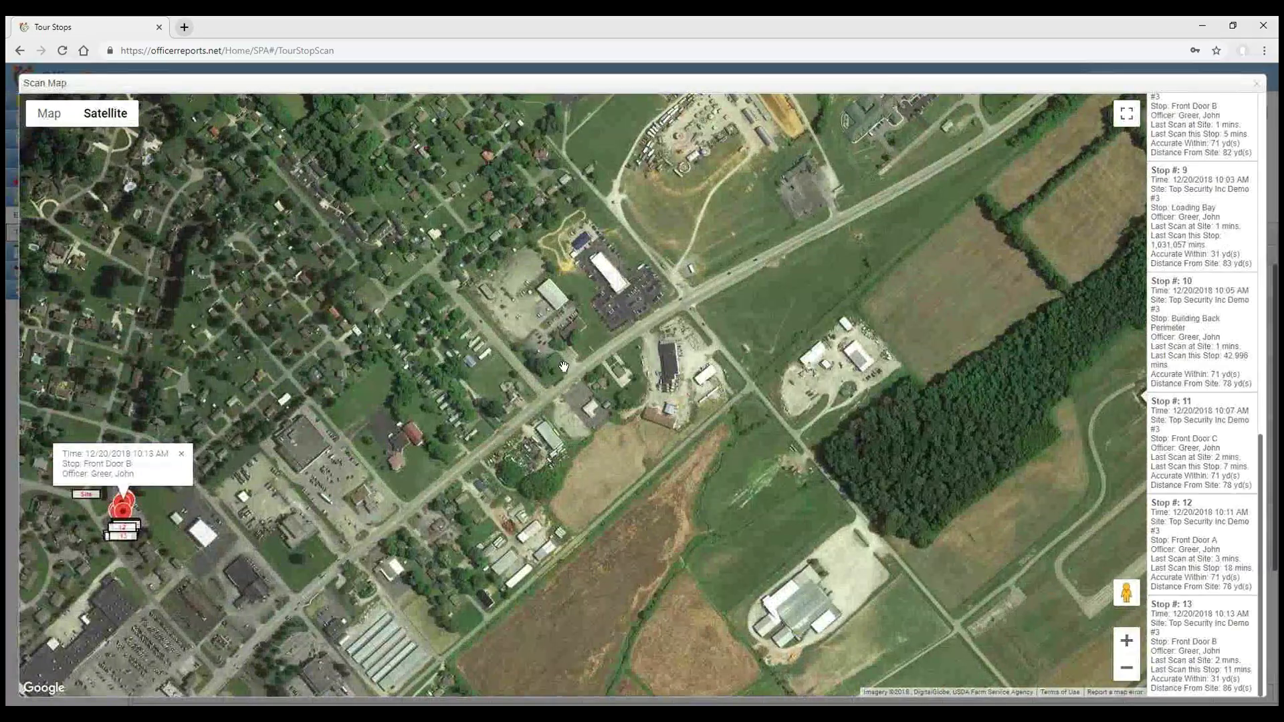
{"action": "scroll", "coordinate": [636, 468], "scroll_direction": "up", "scroll_amount": 2}
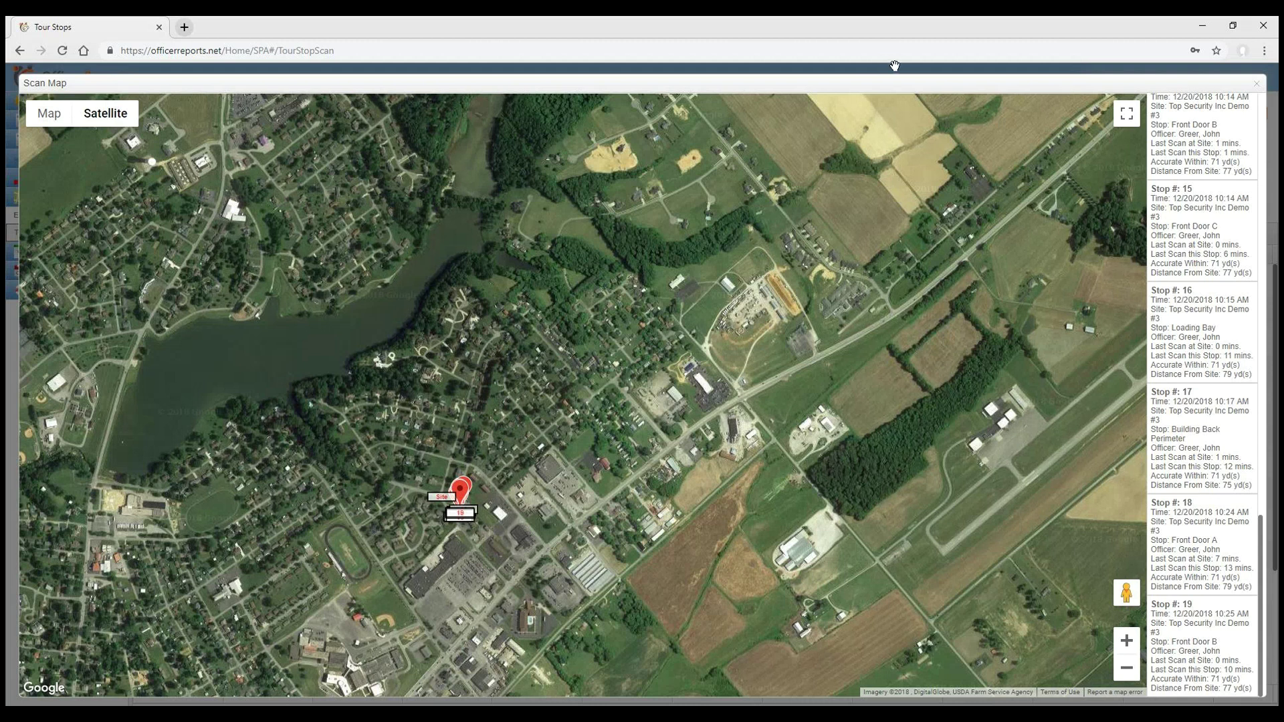
{"action": "left_click", "coordinate": [1256, 83]}
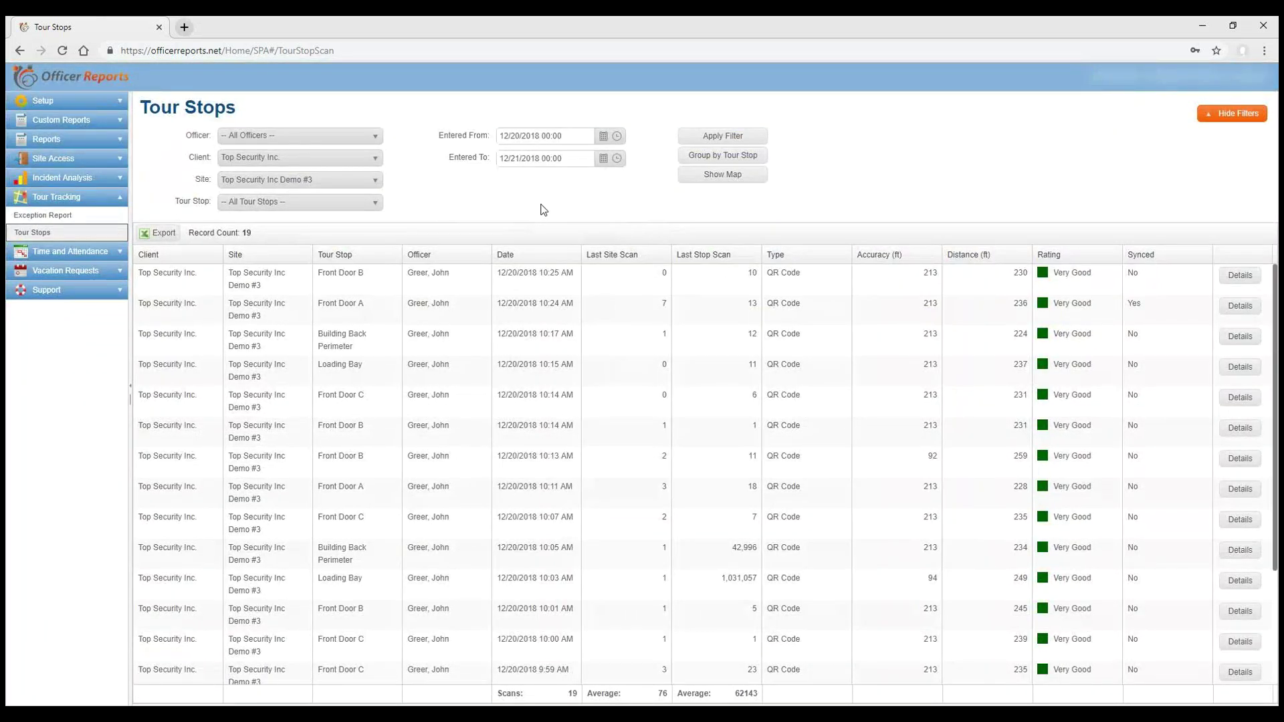
Step: Open the tour Exception Report and choose client Top Security Inc. and site Top Security Inc Demo #3
{"action": "left_click", "coordinate": [56, 220]}
{"action": "left_click", "coordinate": [315, 138]}
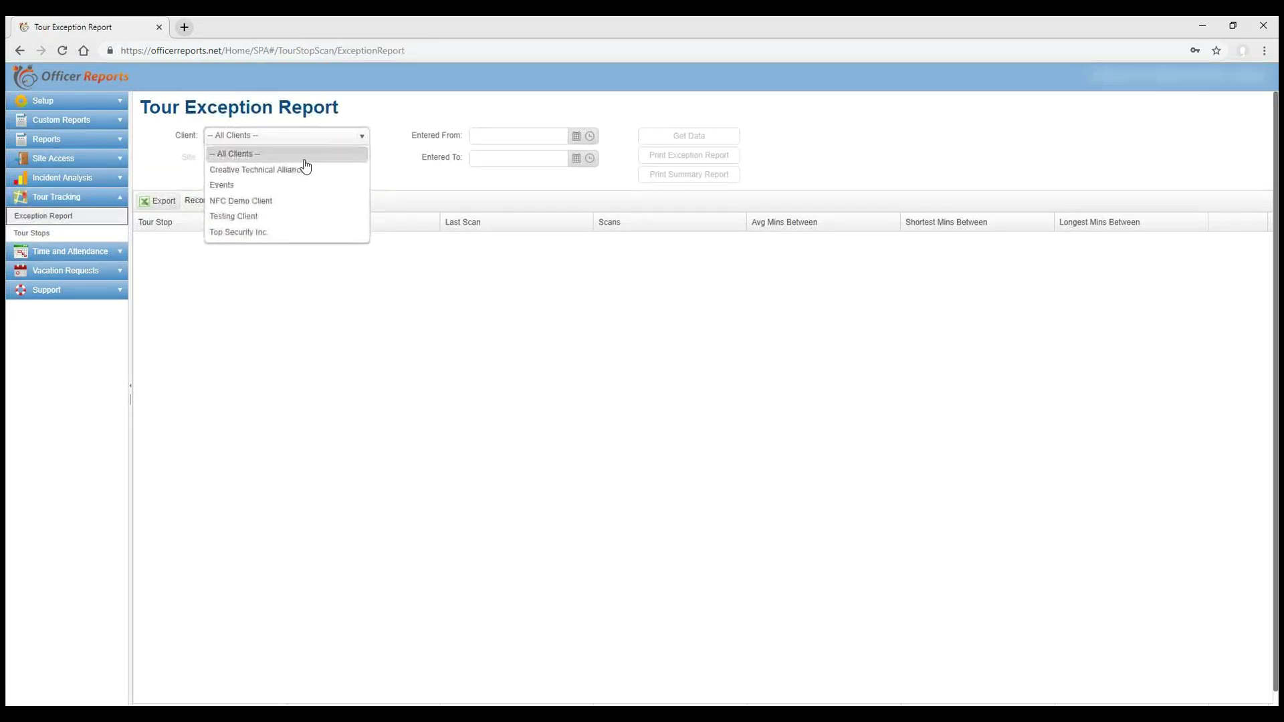
{"action": "left_click", "coordinate": [283, 237]}
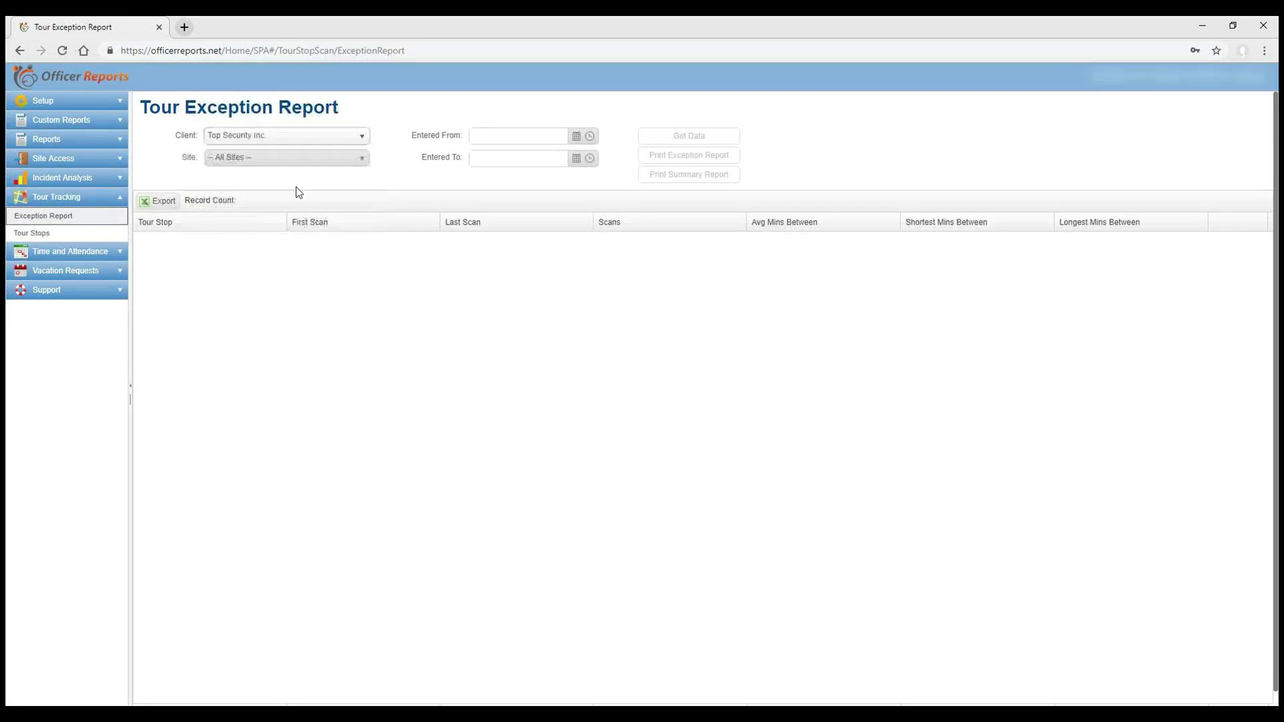
{"action": "left_click", "coordinate": [272, 161]}
{"action": "left_click", "coordinate": [282, 241]}
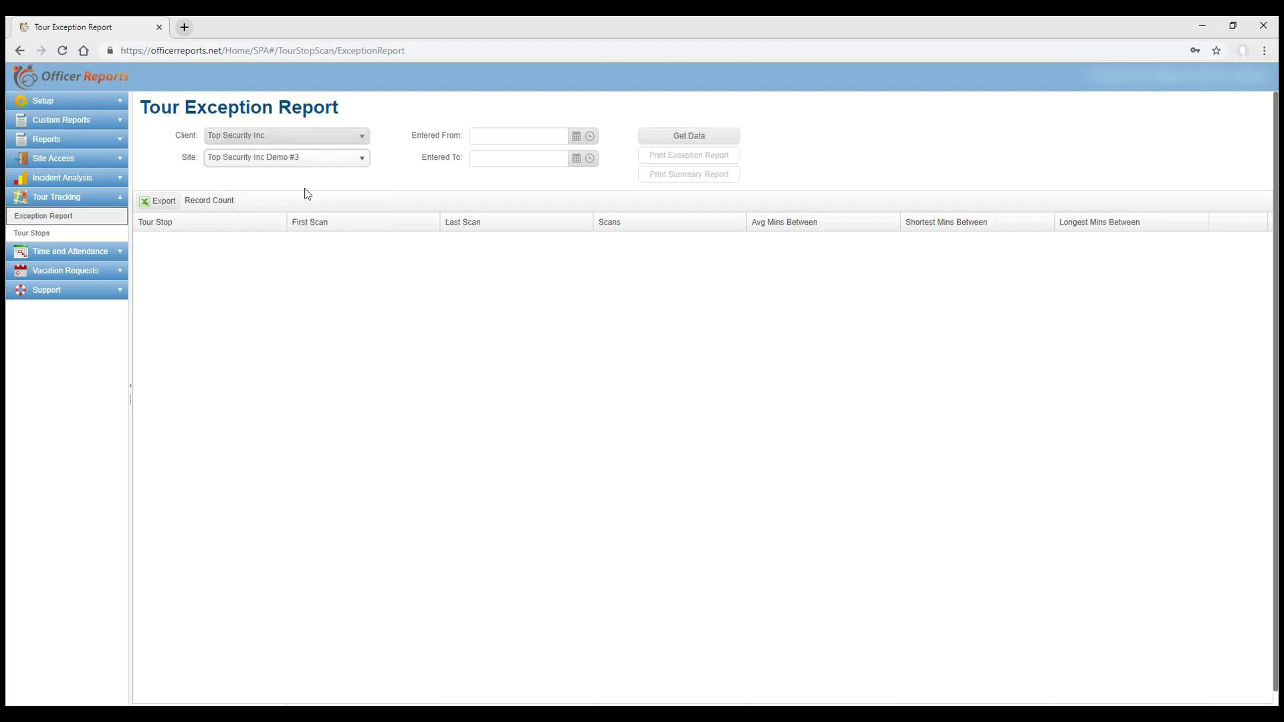
Step: Set Entered From to 12/01/2018 00:00 and Entered To to 12/21/2018 00:00, and get the exception data
{"action": "left_click", "coordinate": [576, 136]}
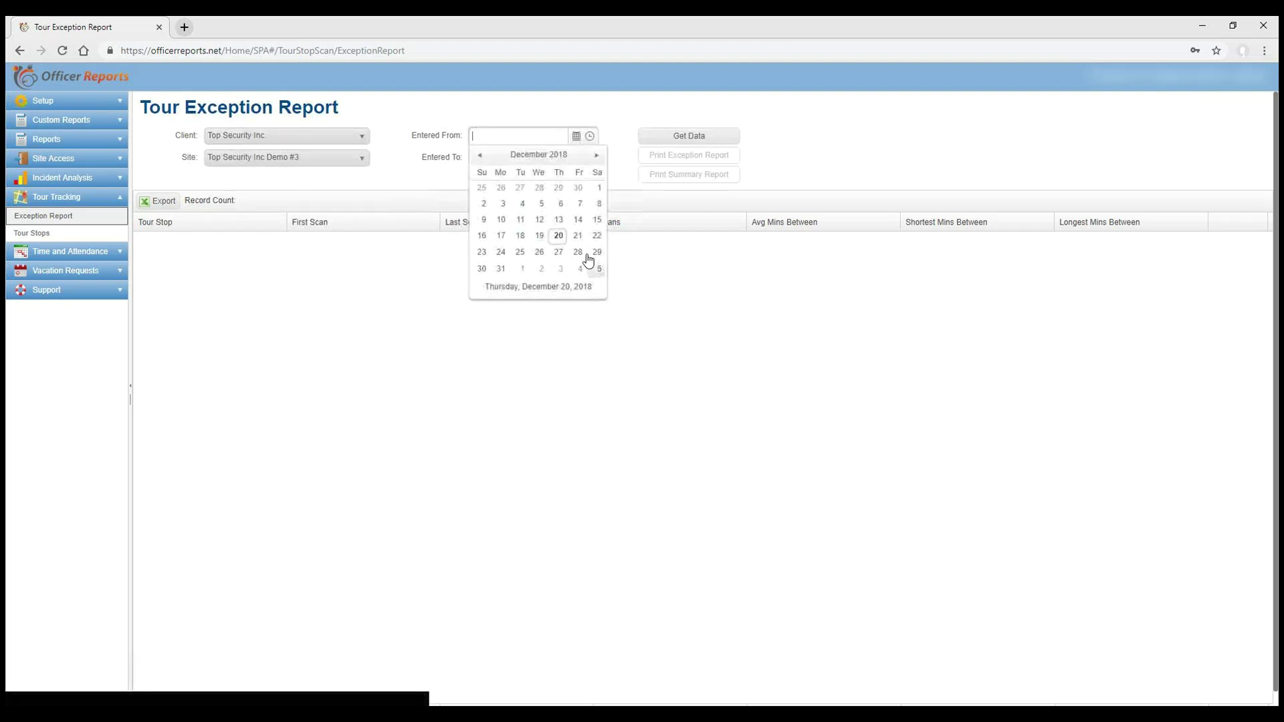
{"action": "left_click", "coordinate": [598, 188]}
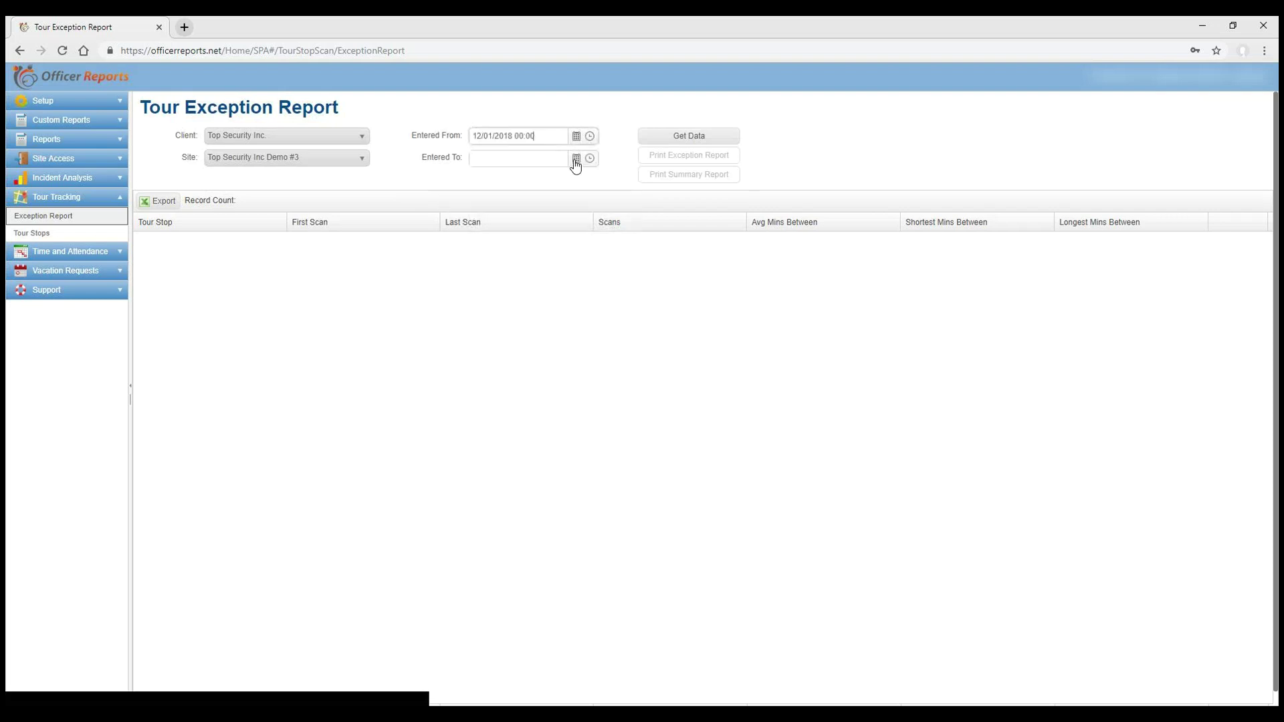
{"action": "left_click", "coordinate": [575, 162]}
{"action": "left_click", "coordinate": [561, 258]}
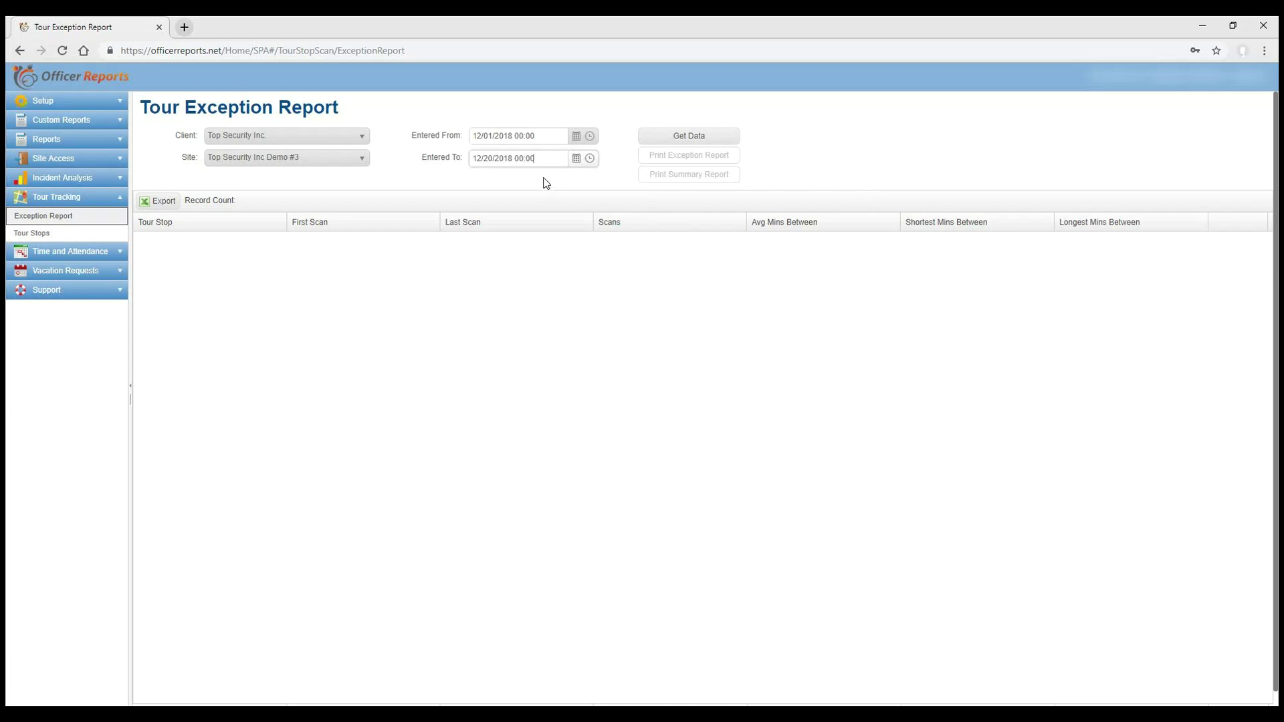
{"action": "left_click", "coordinate": [576, 159]}
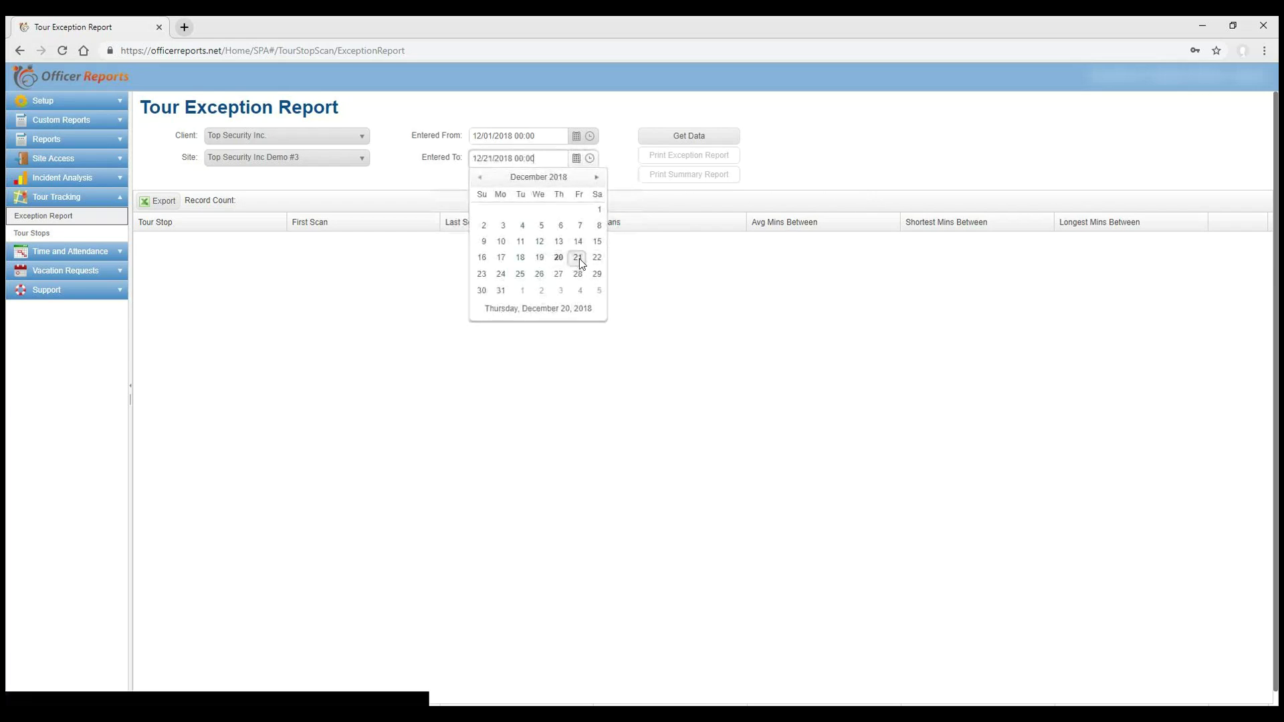
{"action": "left_click", "coordinate": [578, 257]}
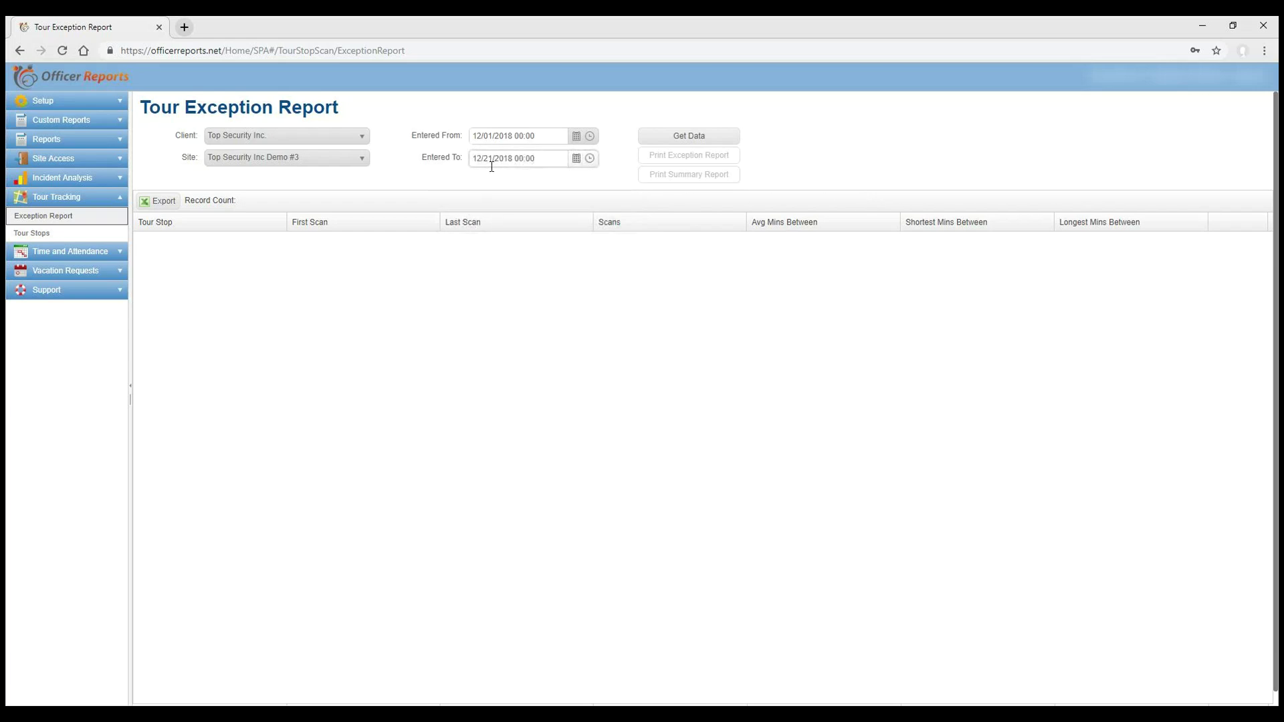
{"action": "left_click", "coordinate": [690, 141]}
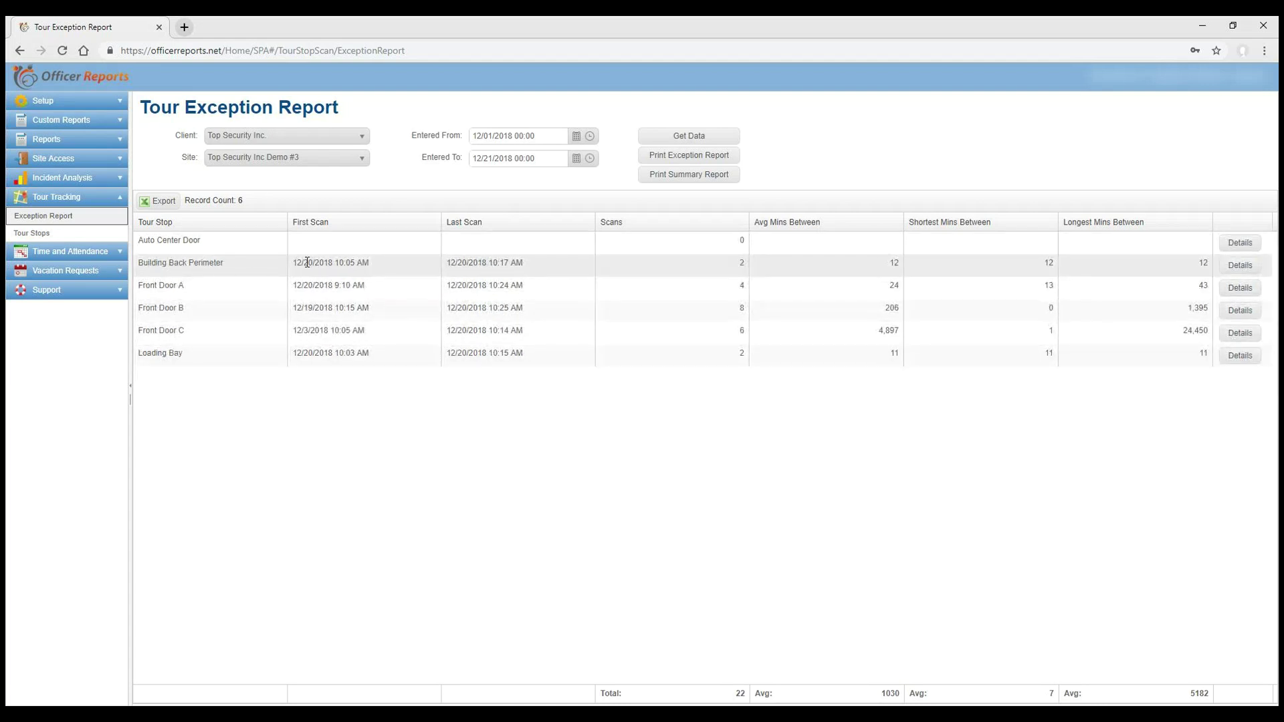
Step: Examine the First Scan and Last Scan dates of the Building Back Perimeter stop
{"action": "left_click_drag", "start_coordinate": [294, 263], "coordinate": [403, 260]}
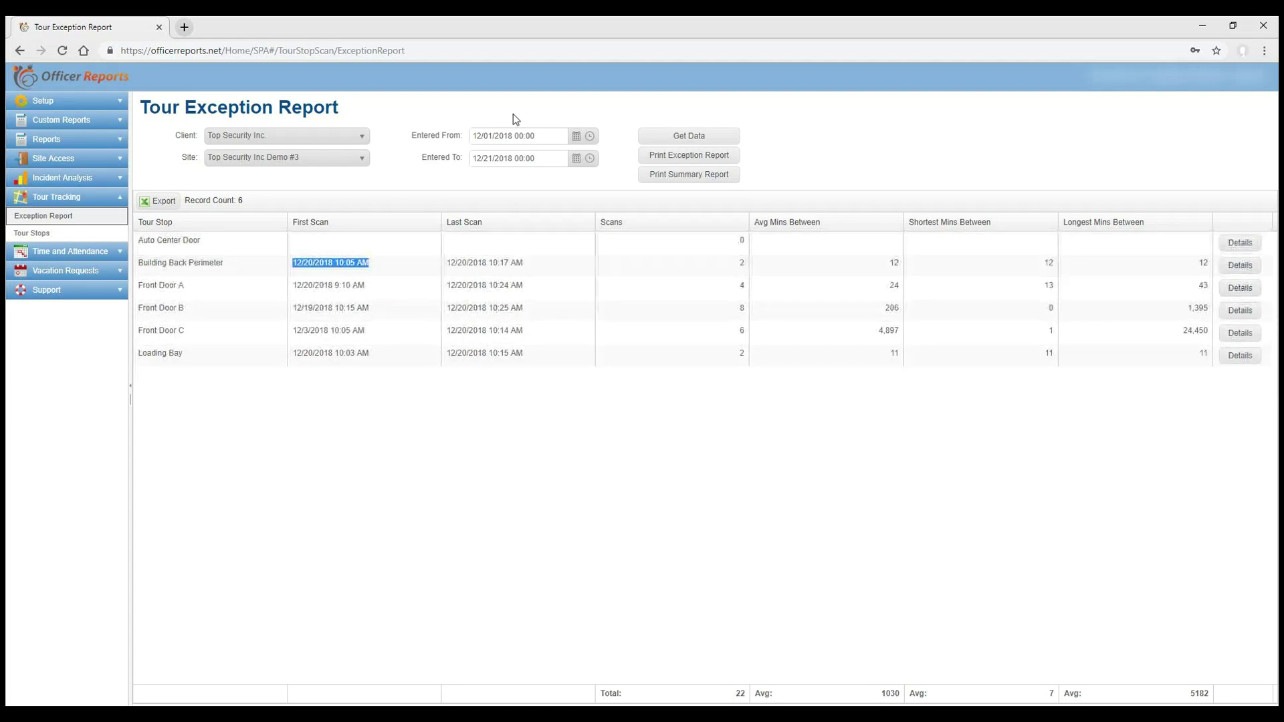
{"action": "left_click", "coordinate": [376, 298]}
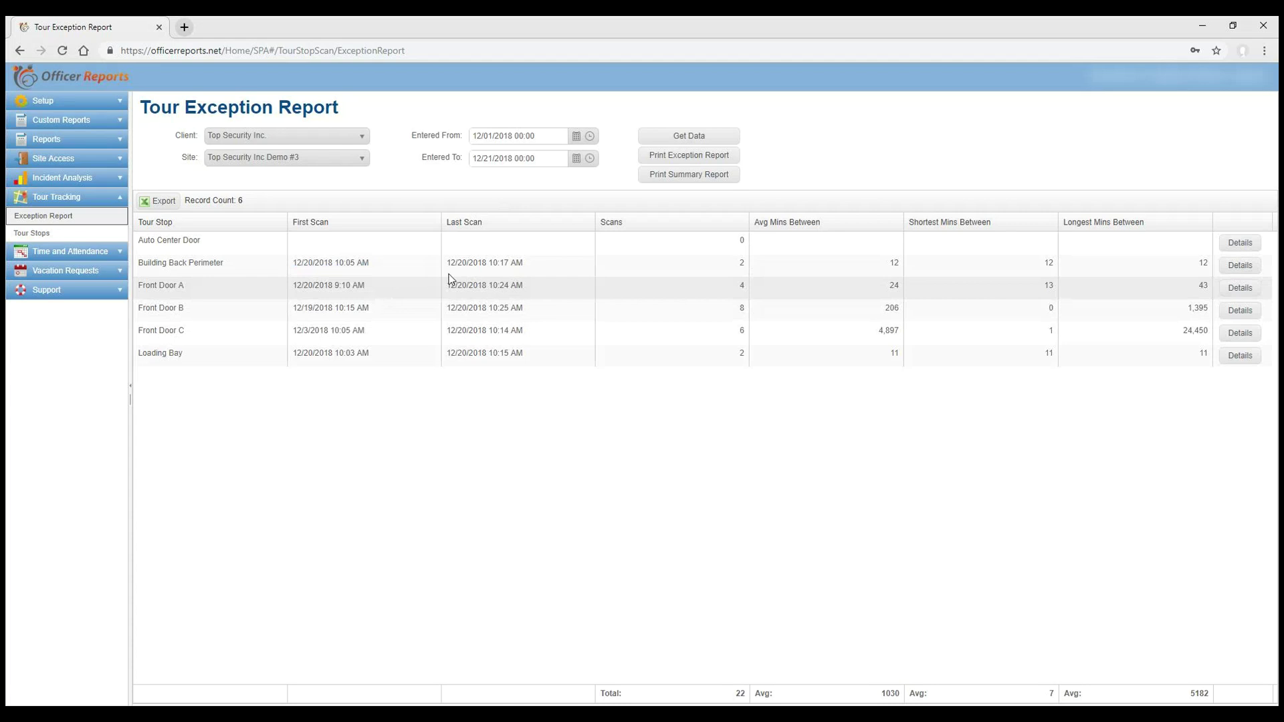
{"action": "left_click_drag", "start_coordinate": [452, 262], "coordinate": [529, 260]}
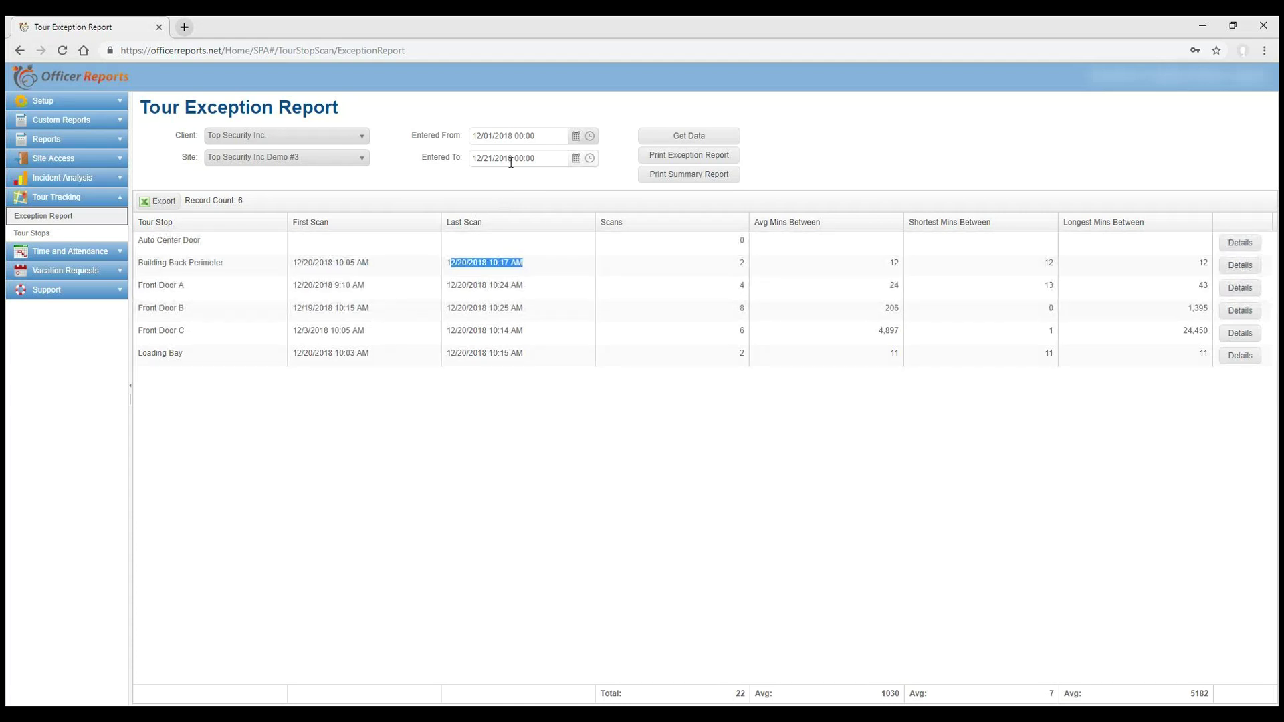
{"action": "left_click", "coordinate": [669, 265]}
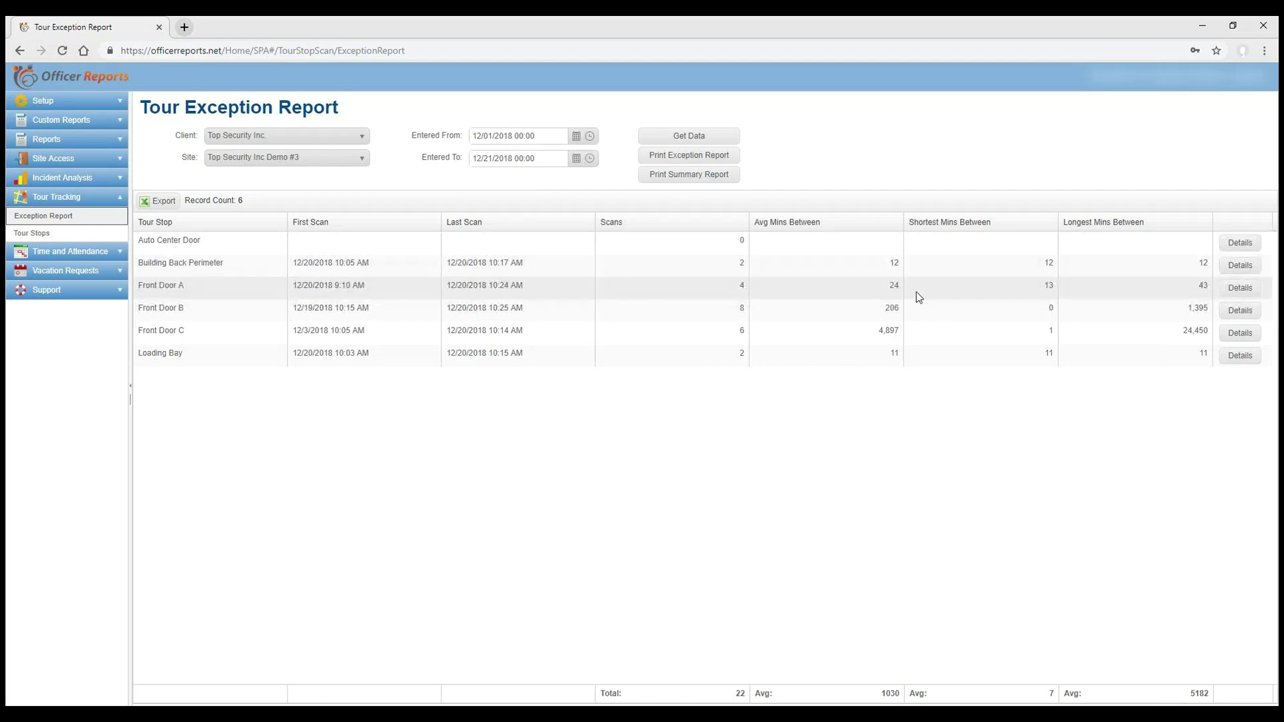
Step: Examine Building Back Perimeter's average, shortest and longest minutes between scans, Front Door A's longest gap, and Auto Center Door's scan count
{"action": "double_click", "coordinate": [894, 263]}
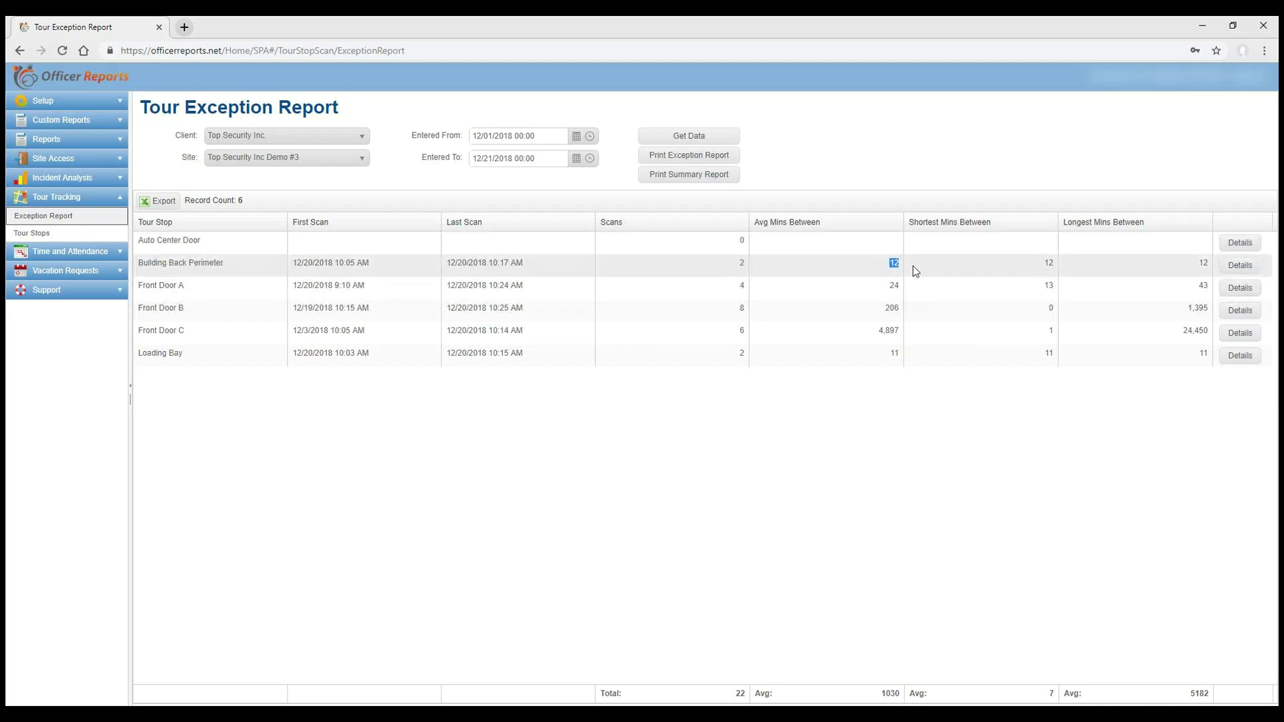
{"action": "left_click", "coordinate": [901, 275]}
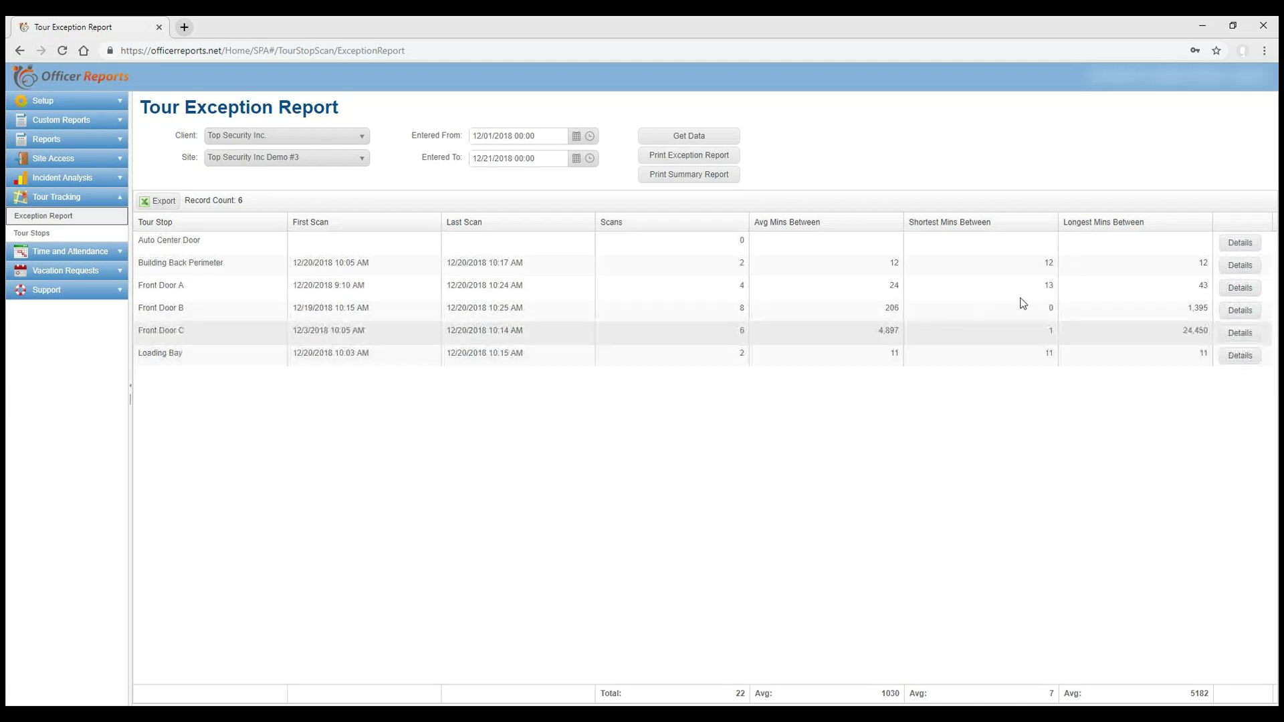
{"action": "double_click", "coordinate": [1051, 263]}
{"action": "left_click", "coordinate": [1011, 323]}
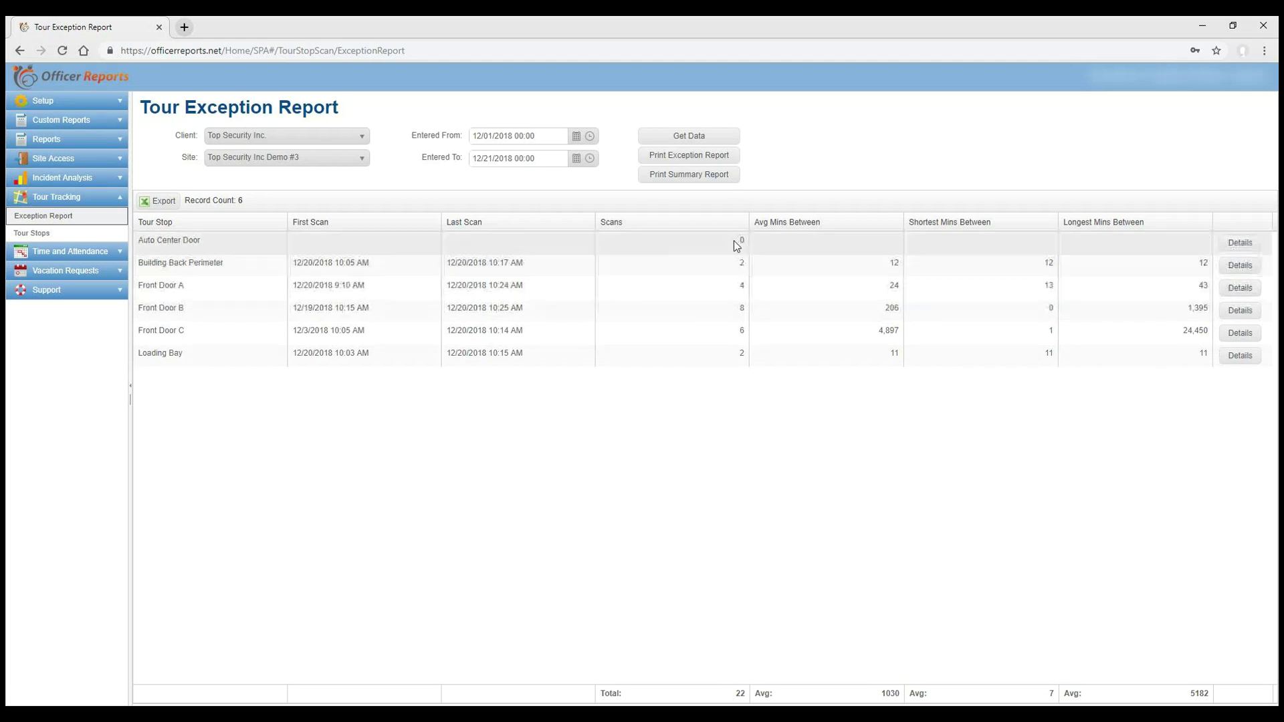
{"action": "double_click", "coordinate": [1204, 262]}
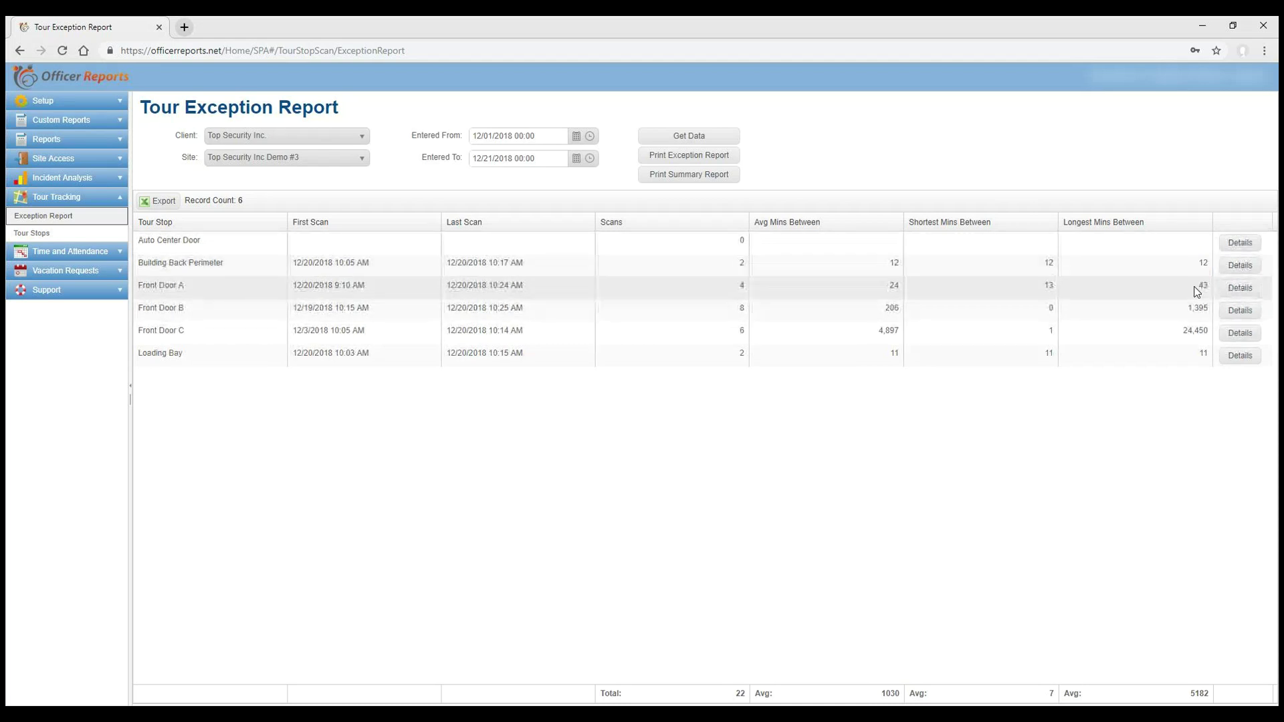
{"action": "double_click", "coordinate": [1202, 285]}
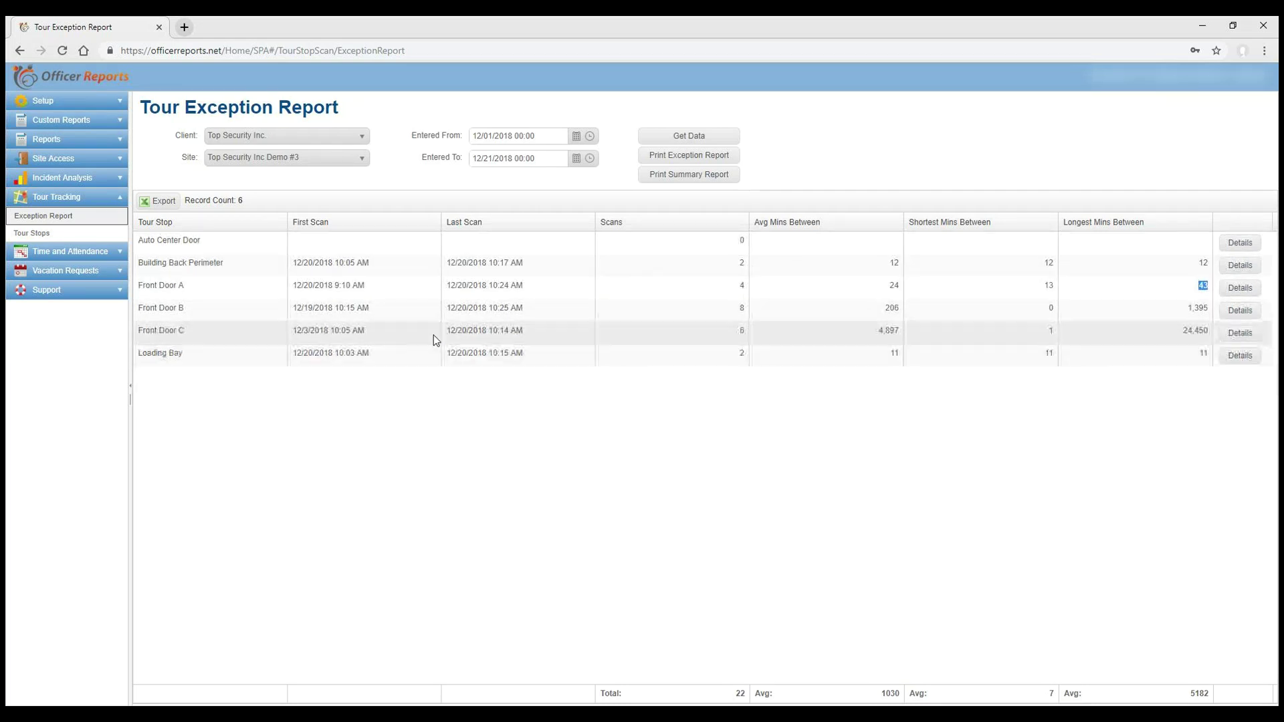
{"action": "left_click", "coordinate": [737, 250]}
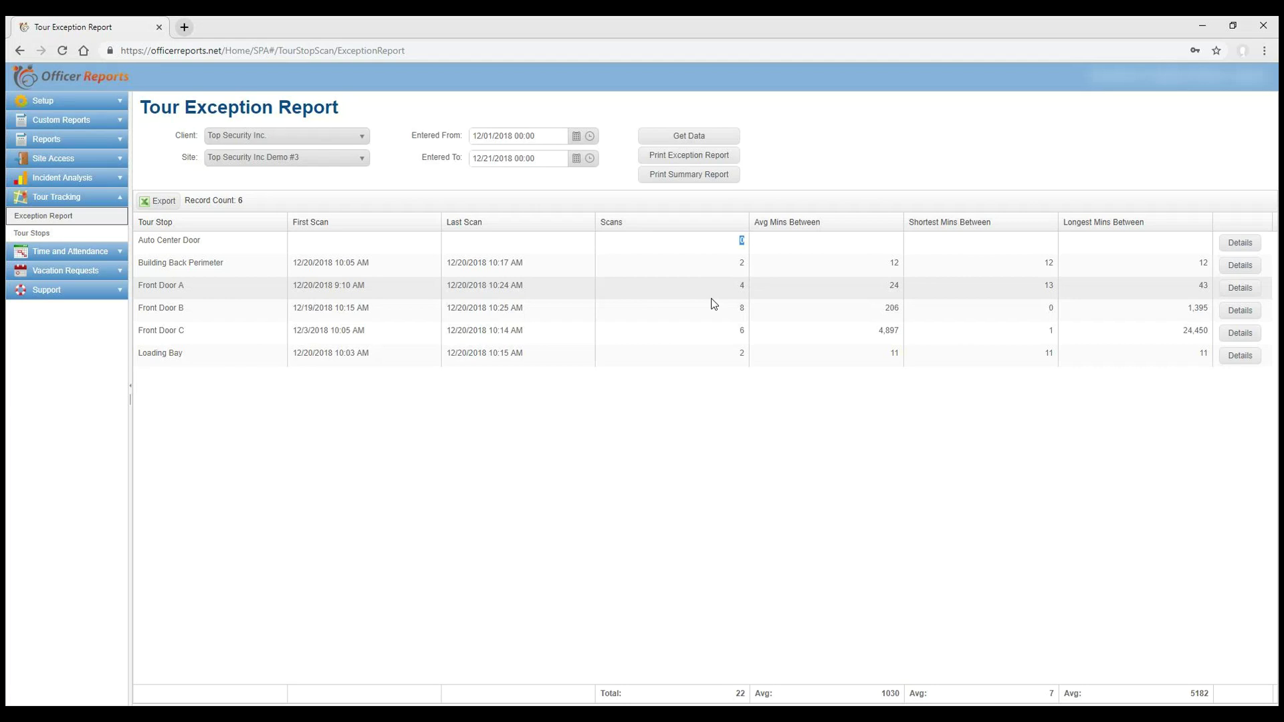
{"action": "left_click", "coordinate": [416, 306]}
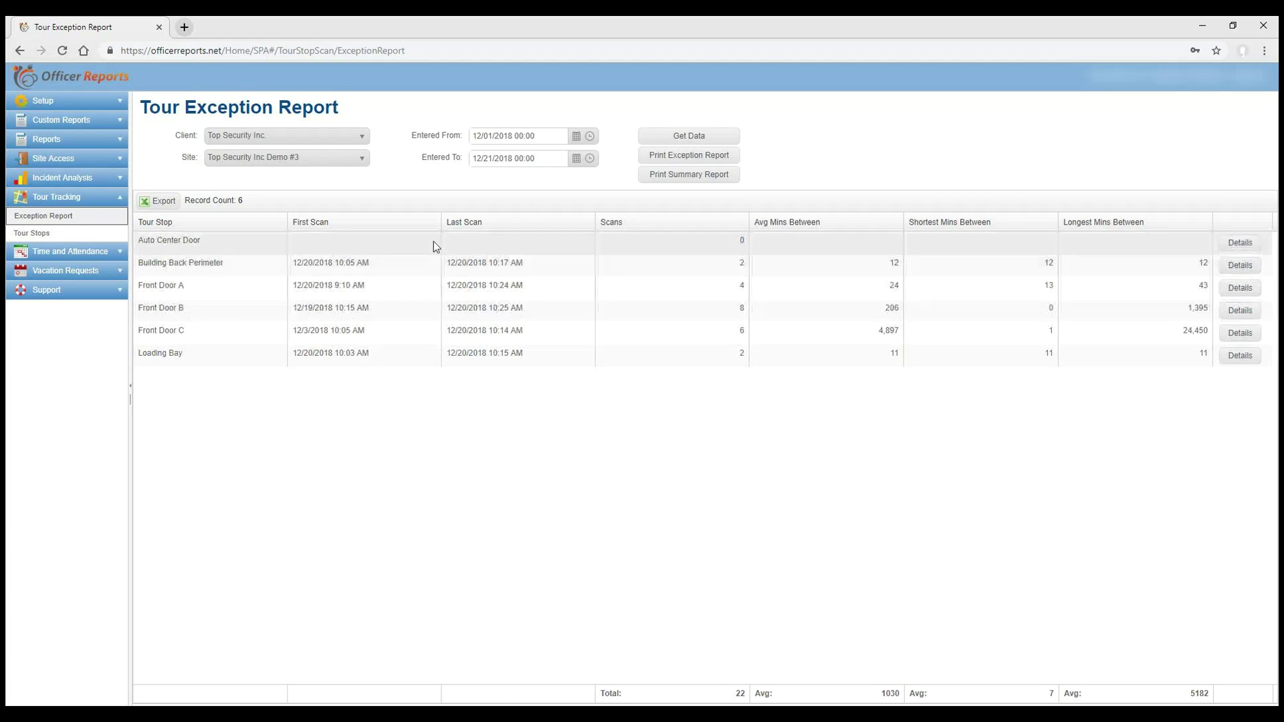